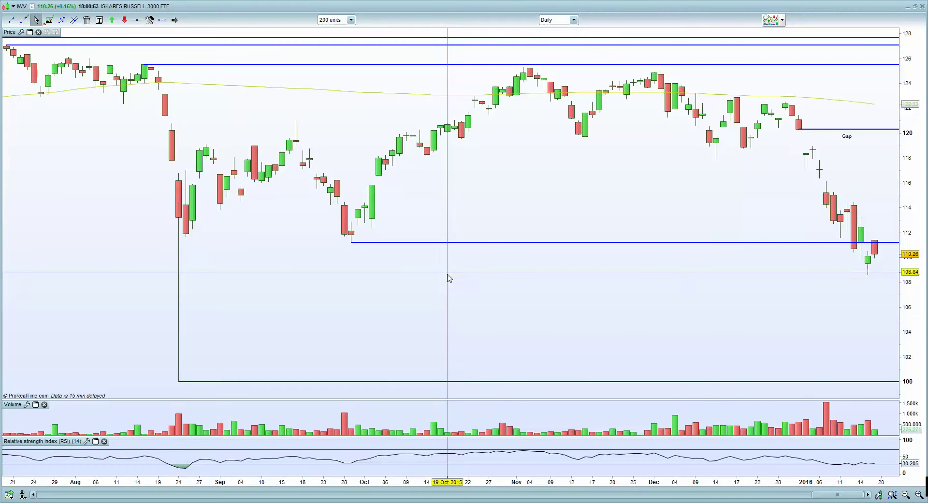
pyautogui.rightClick(449, 277)
pyautogui.click(452, 246)
pyautogui.scroll(-2, 451, 252)
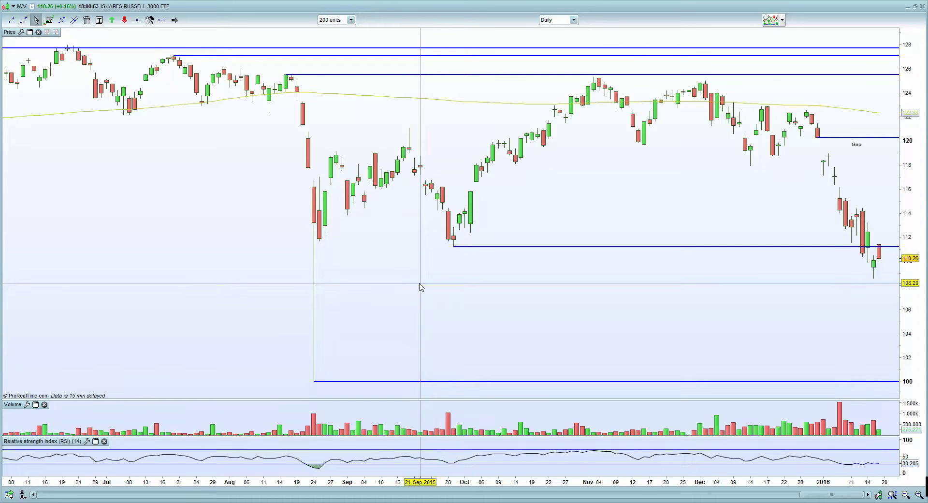
pyautogui.scroll(3, 420, 291)
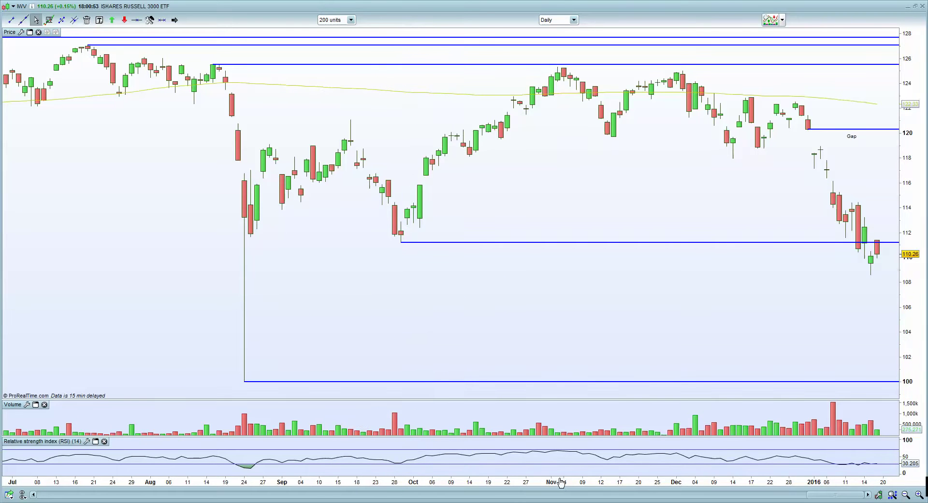
# Open the Wilshire 5000 Total Market Index chart and display it on the daily timeframe
pyautogui.moveTo(519, 502)
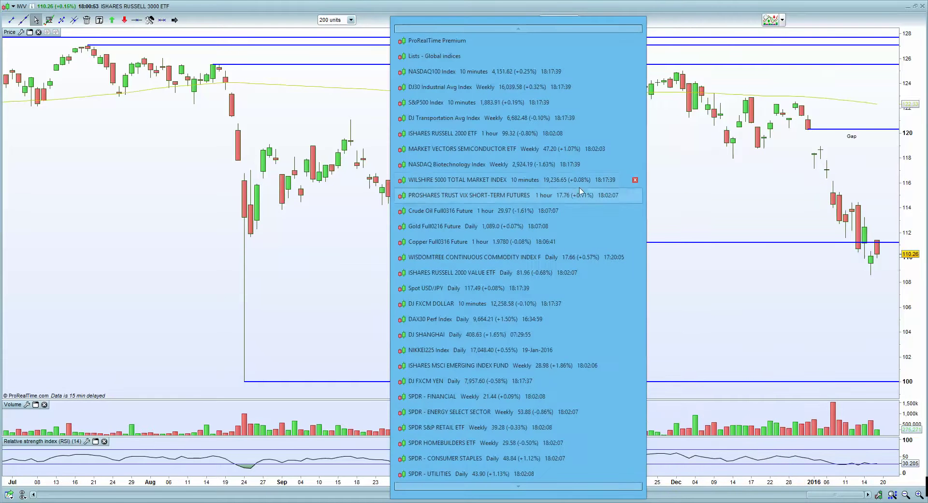
pyautogui.click(566, 181)
pyautogui.click(561, 20)
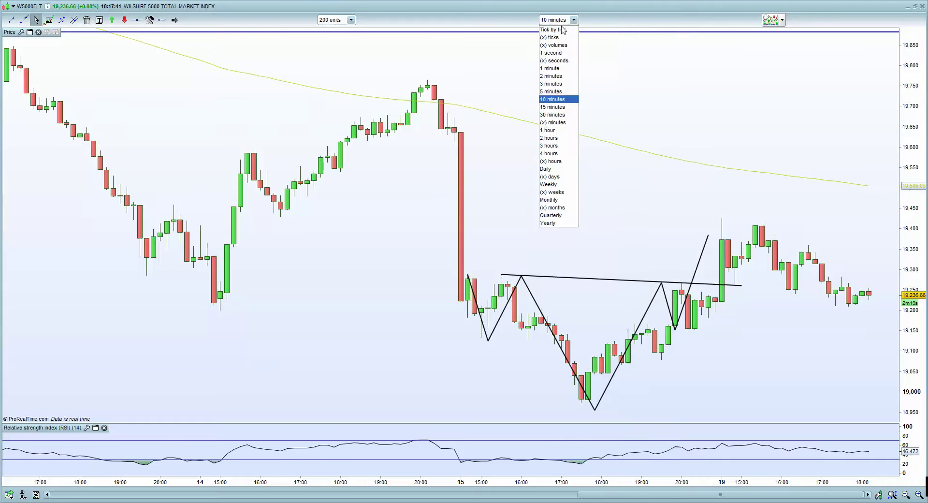
pyautogui.click(547, 168)
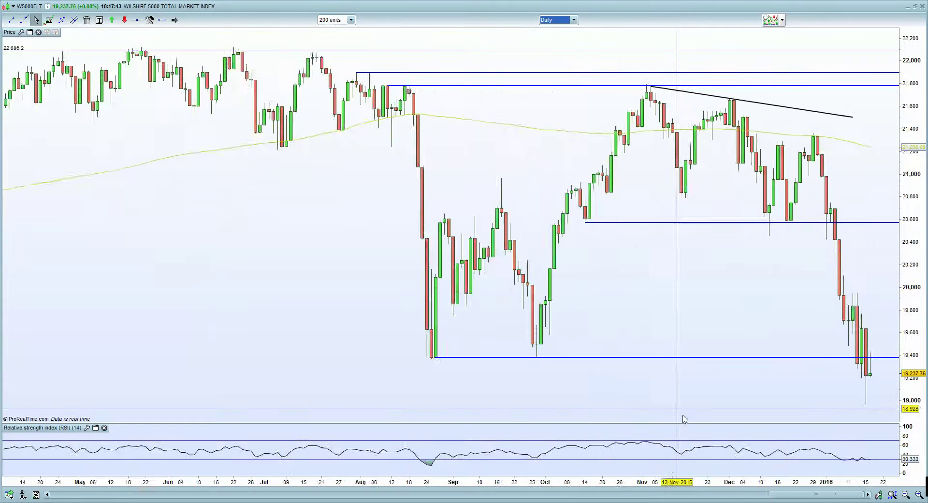
pyautogui.scroll(3, 643, 401)
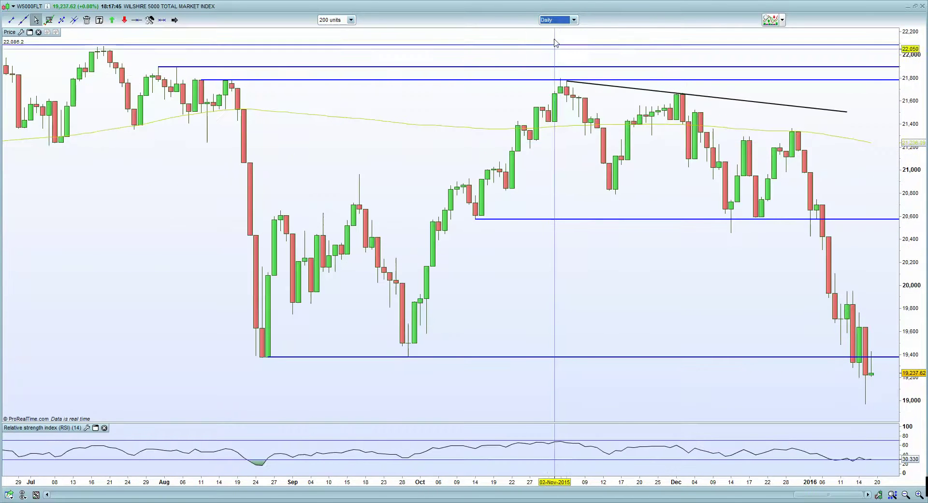
# Switch the Wilshire 5000 chart to the 1-hour timeframe to view the recent decline
pyautogui.click(560, 20)
pyautogui.click(547, 130)
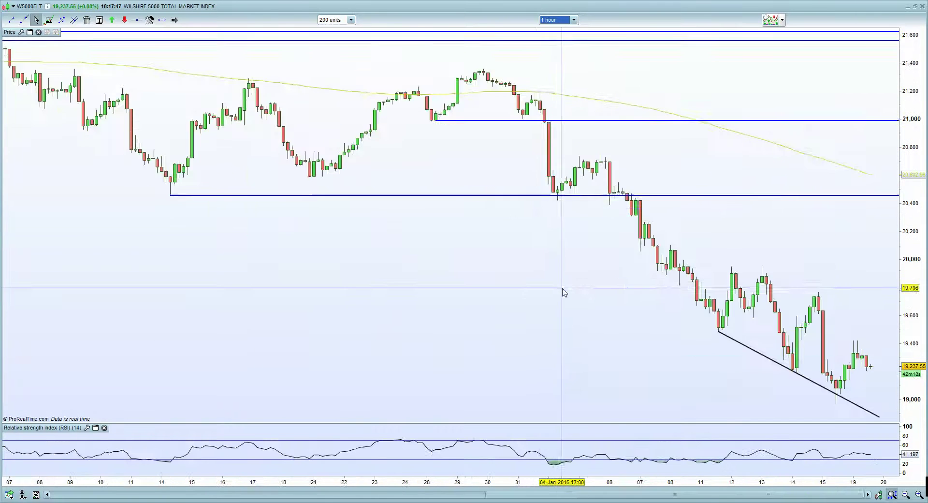
pyautogui.scroll(2, 508, 293)
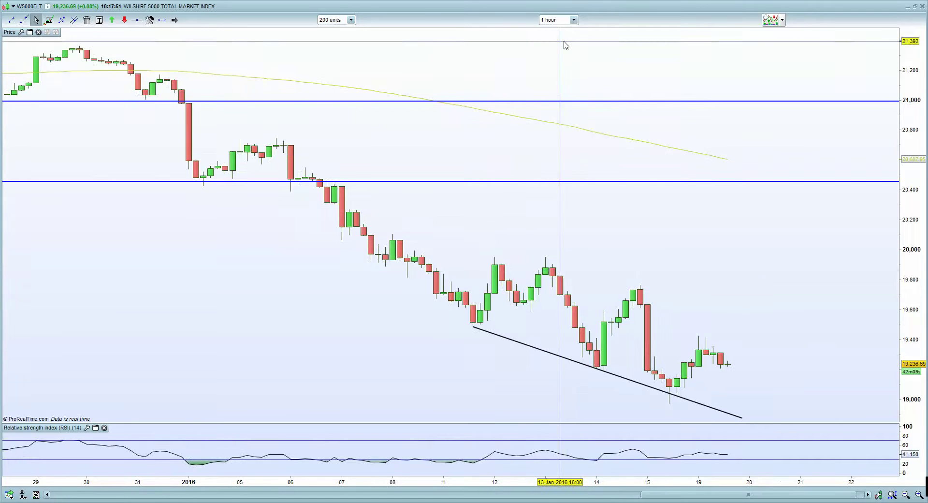
# Switch the Wilshire 5000 chart to the 10-minute timeframe to view the drawn inverse head-and-shoulders pattern
pyautogui.click(565, 20)
pyautogui.click(559, 100)
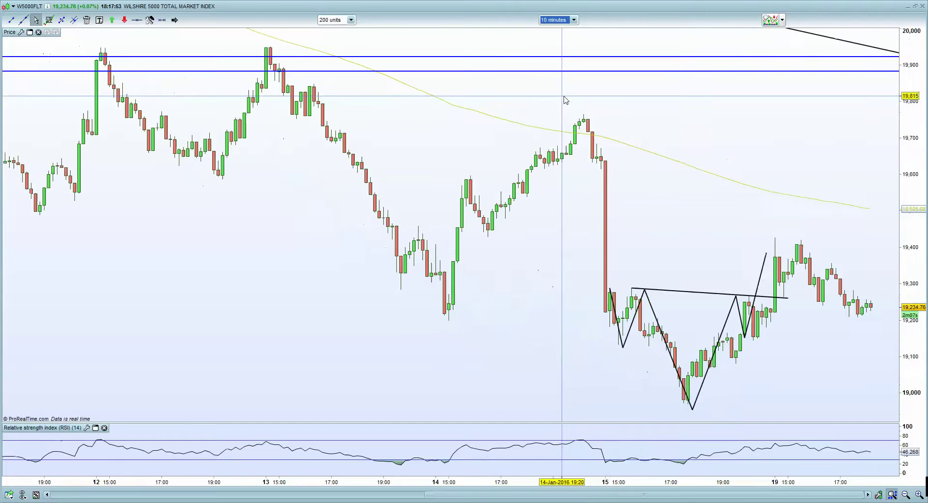
pyautogui.scroll(-3, 555, 252)
pyautogui.scroll(2, 547, 273)
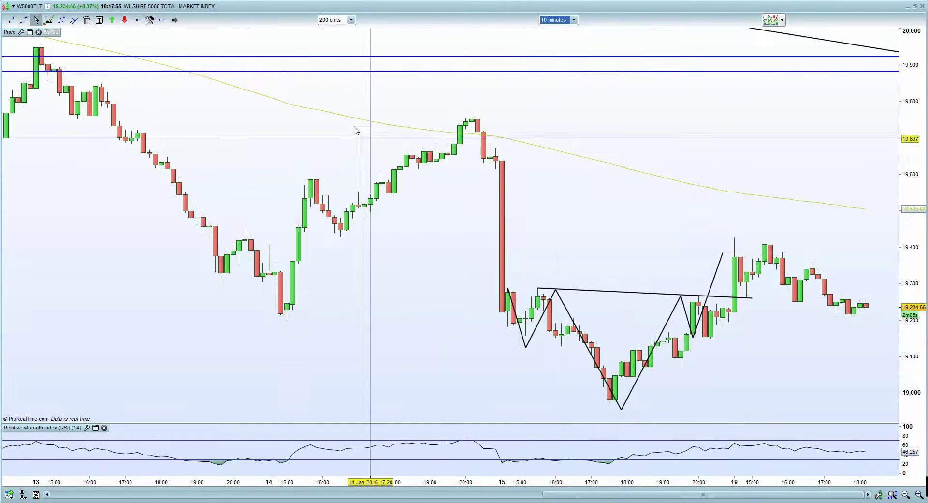
# Delete the neckline and all the black zigzag lines of the head-and-shoulders pattern from the 10-minute Wilshire 5000 chart
pyautogui.click(585, 290)
pyautogui.click(566, 307)
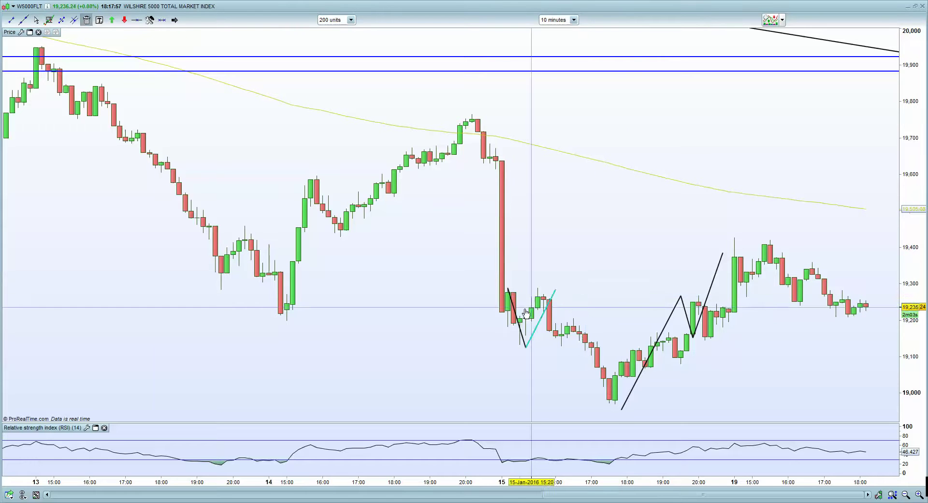
pyautogui.click(546, 309)
pyautogui.click(516, 317)
pyautogui.click(663, 328)
pyautogui.click(690, 328)
pyautogui.click(696, 329)
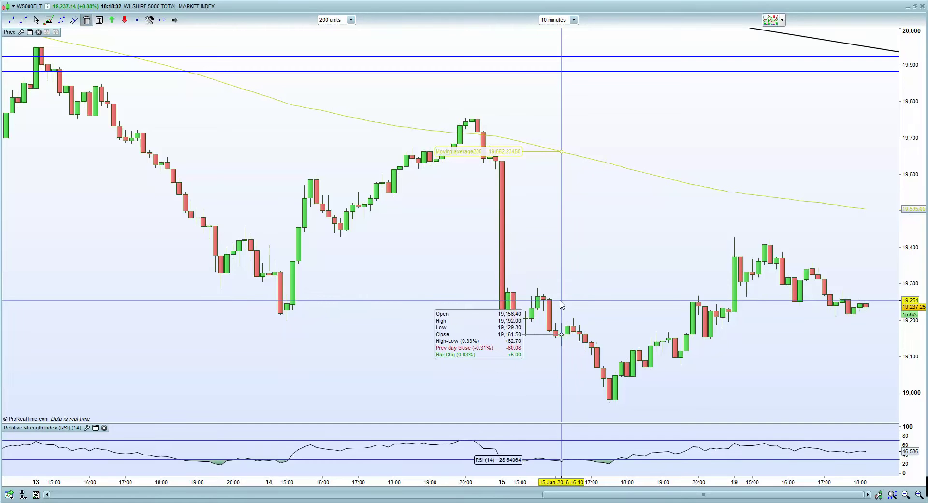
pyautogui.scroll(-2, 570, 271)
pyautogui.scroll(1, 573, 258)
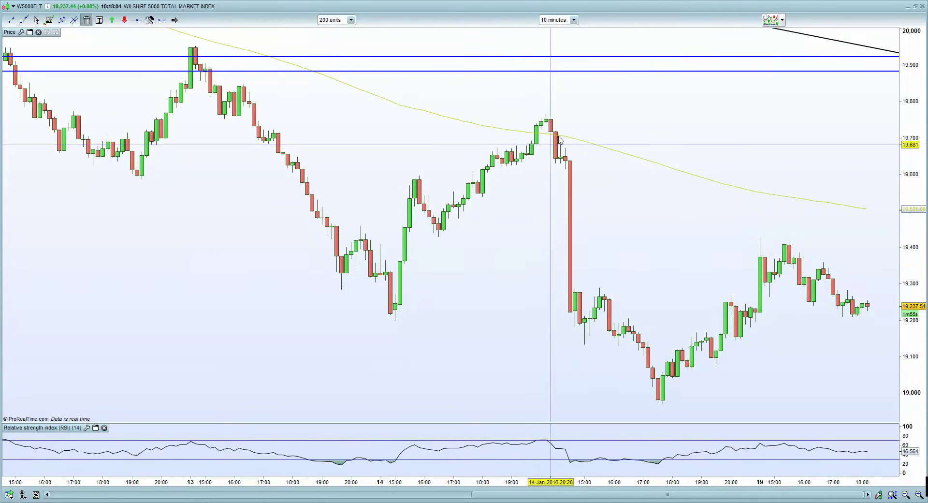
# Open the ProShares Trust VIX Short-Term Futures chart and display it on the daily timeframe
pyautogui.moveTo(518, 502)
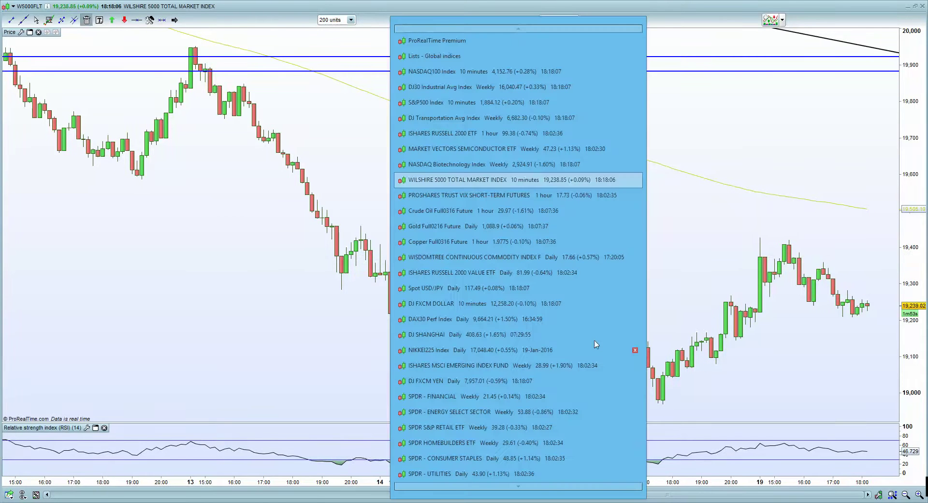
pyautogui.click(499, 195)
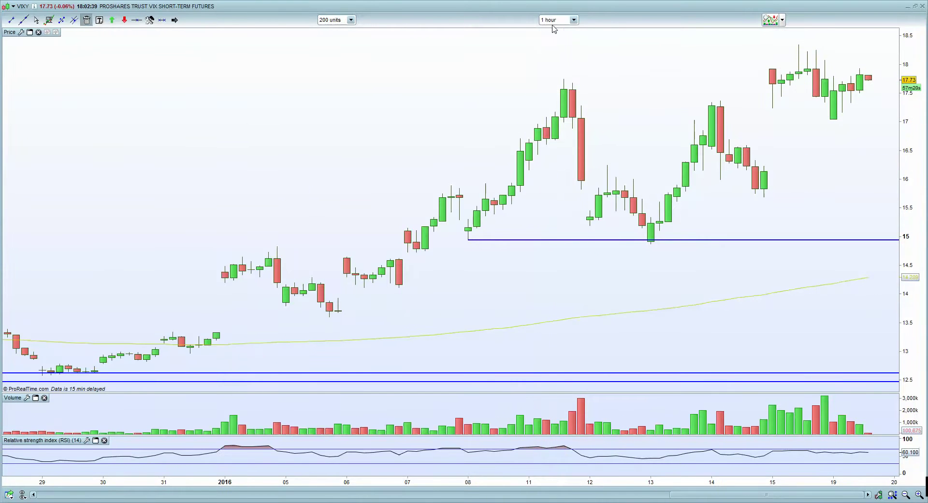
pyautogui.click(575, 20)
pyautogui.click(555, 169)
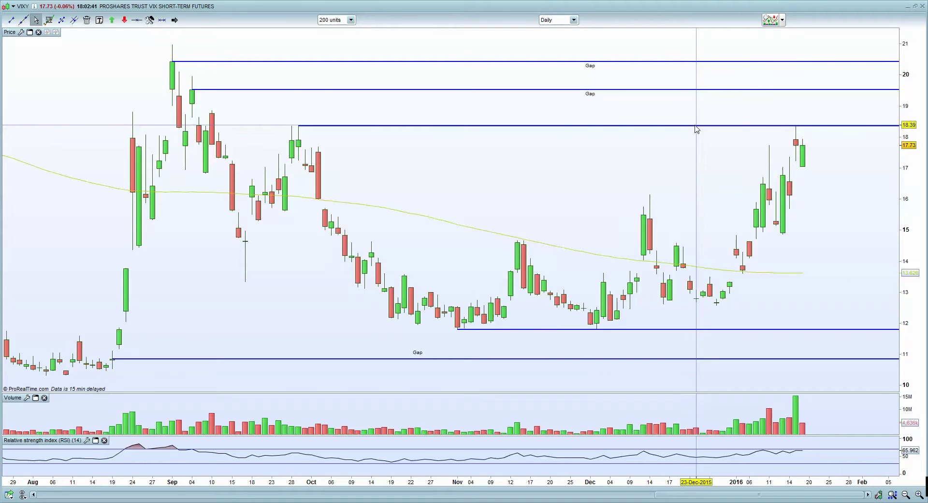
pyautogui.moveTo(696, 128)
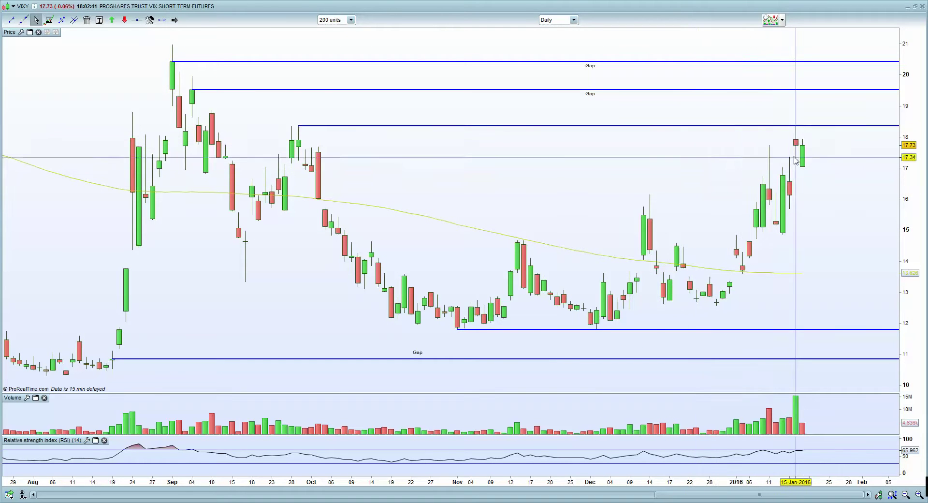
# Switch the VIX Short-Term Futures chart to the 1-hour timeframe to view the latest candles
pyautogui.click(570, 22)
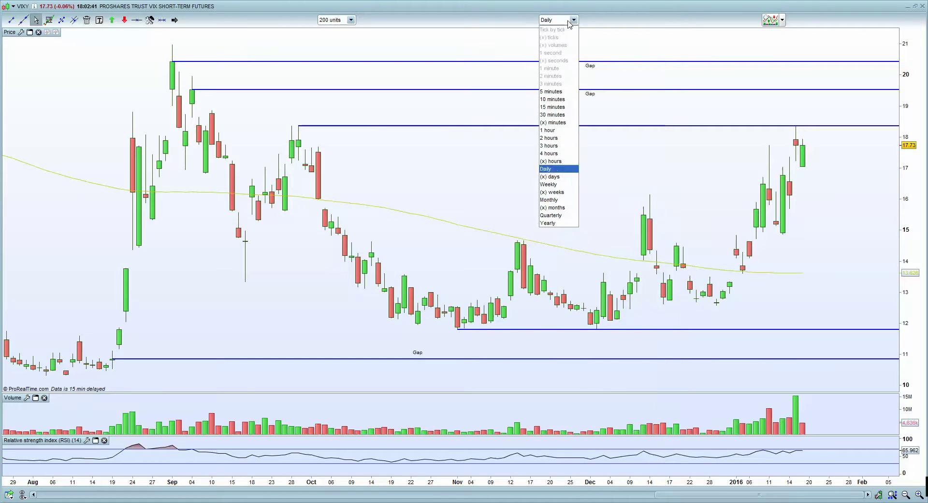
pyautogui.click(556, 130)
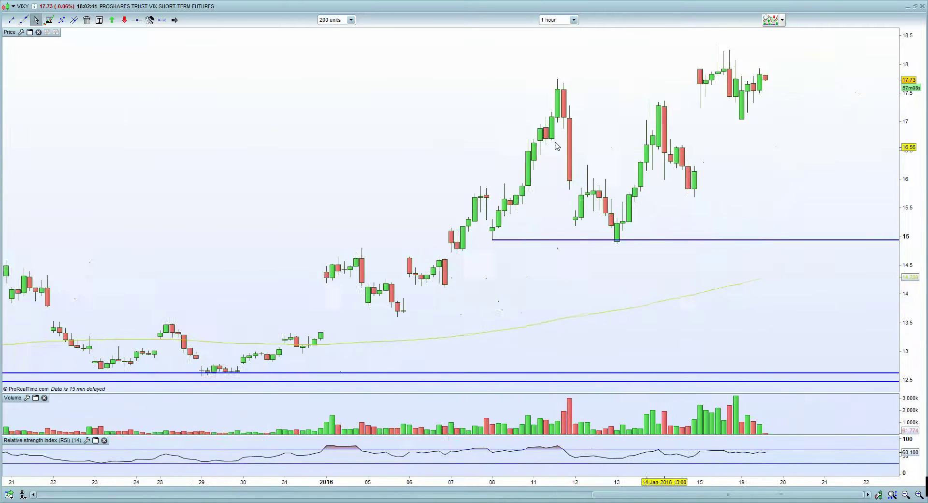
pyautogui.scroll(2, 556, 146)
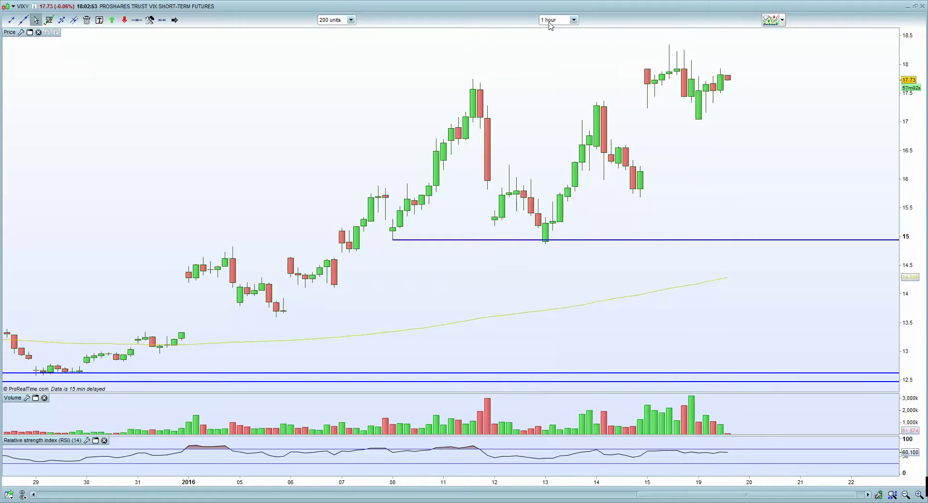
pyautogui.click(574, 20)
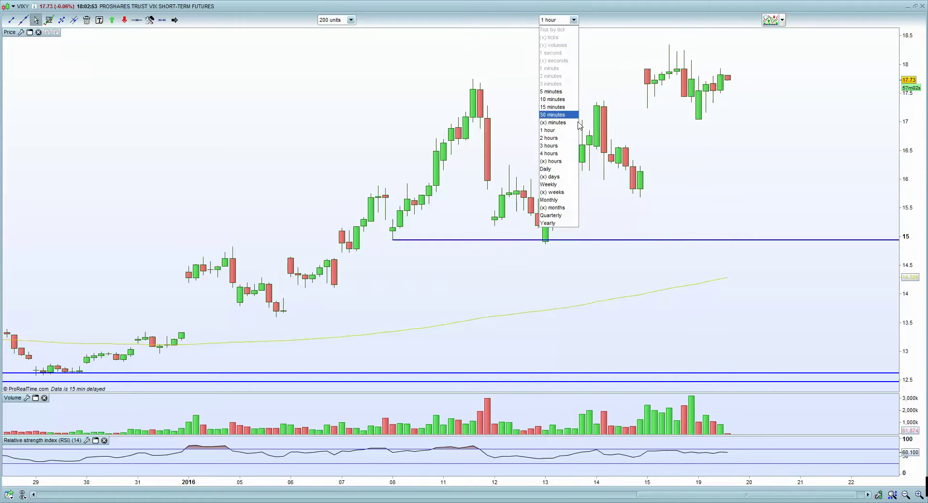
# Open the 10-minute S&P500 Index chart and examine its head-and-shoulders drawing and the marked gaps
pyautogui.click(520, 502)
pyautogui.click(472, 102)
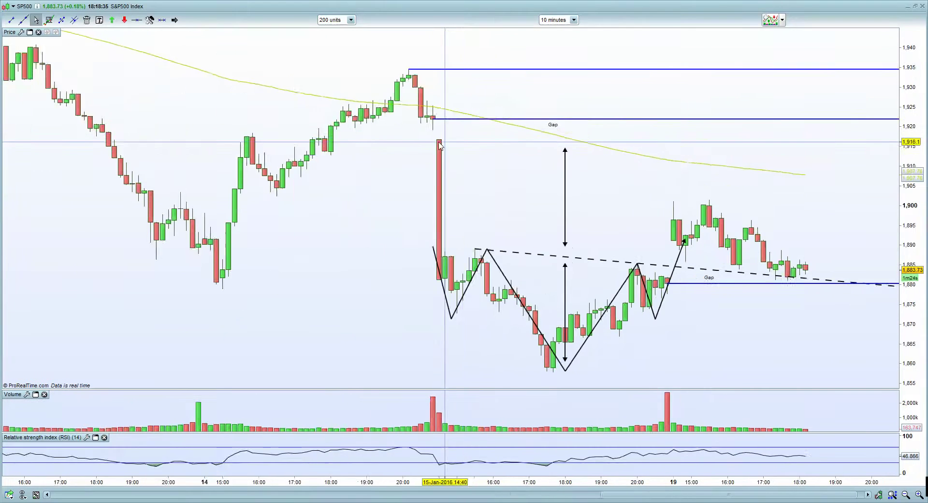
pyautogui.scroll(1, 436, 141)
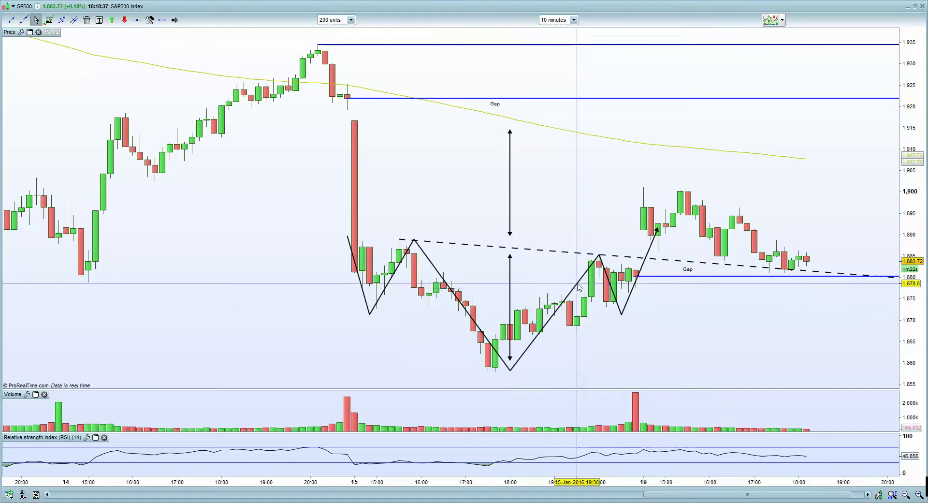
pyautogui.scroll(1, 511, 246)
pyautogui.scroll(-2, 515, 208)
pyautogui.scroll(-1, 518, 206)
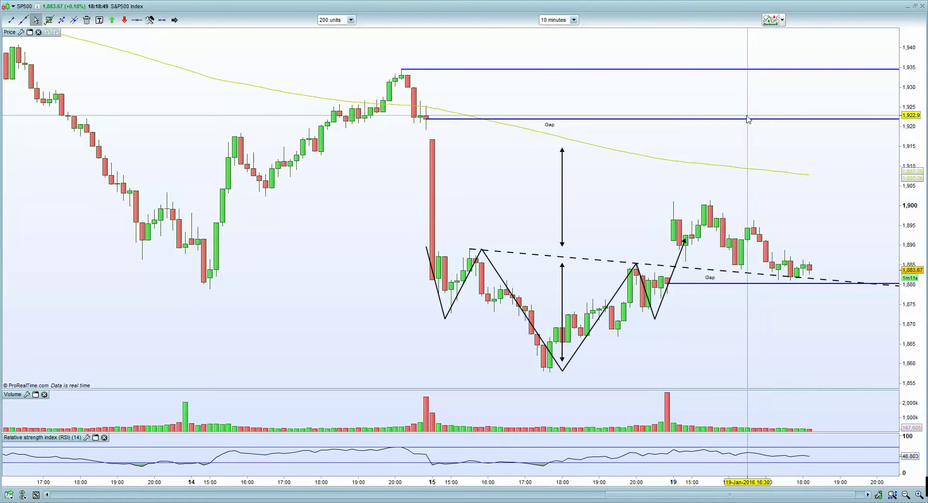
pyautogui.moveTo(748, 119)
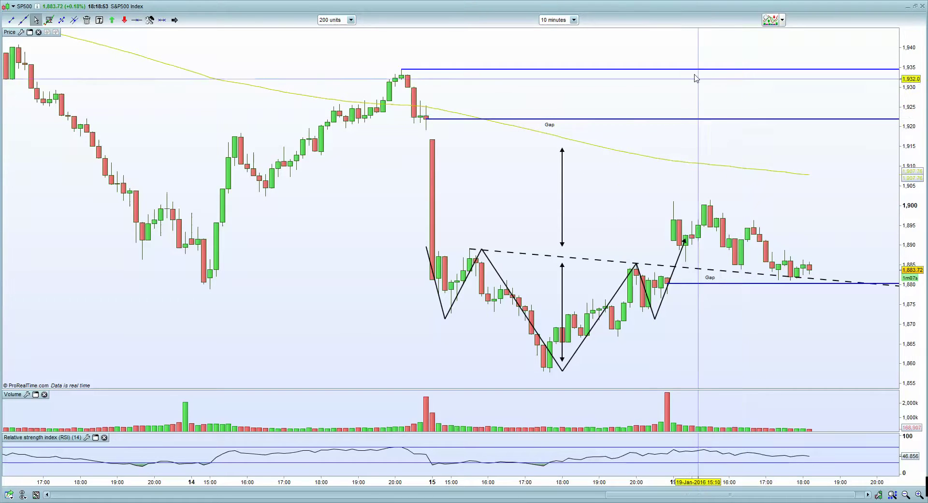
# Switch the S&P500 Index chart to the 1-hour timeframe to view the descending trendlines
pyautogui.click(557, 21)
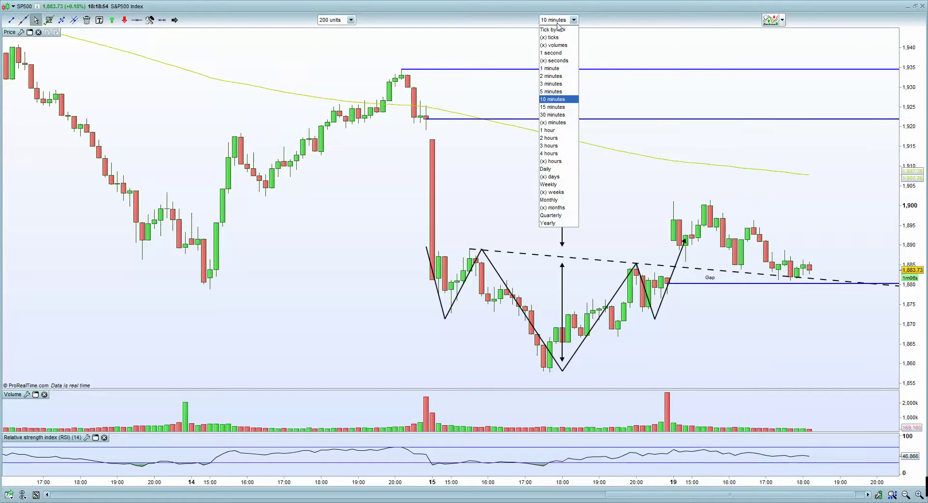
pyautogui.click(565, 130)
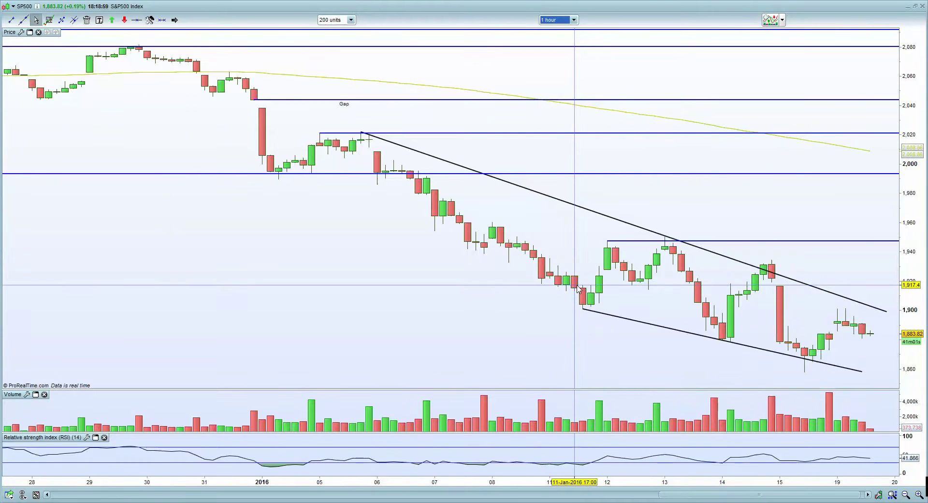
pyautogui.moveTo(579, 289)
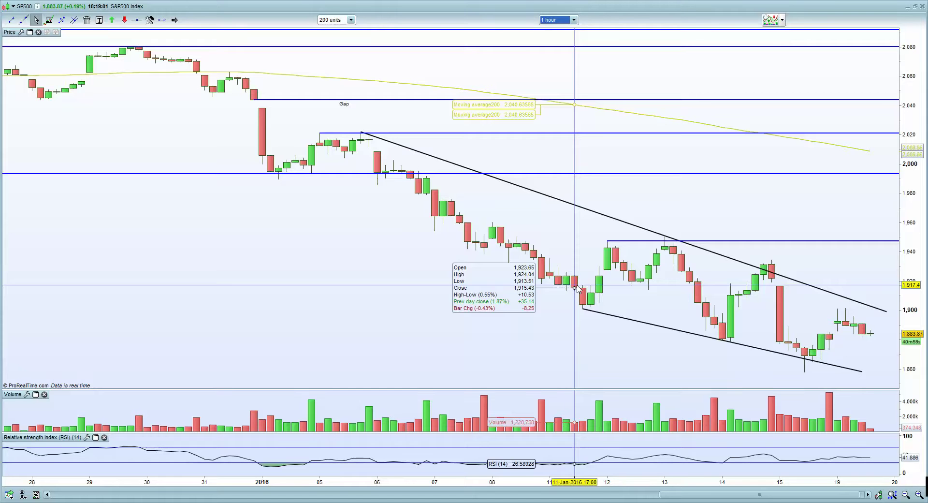
pyautogui.scroll(-3, 578, 271)
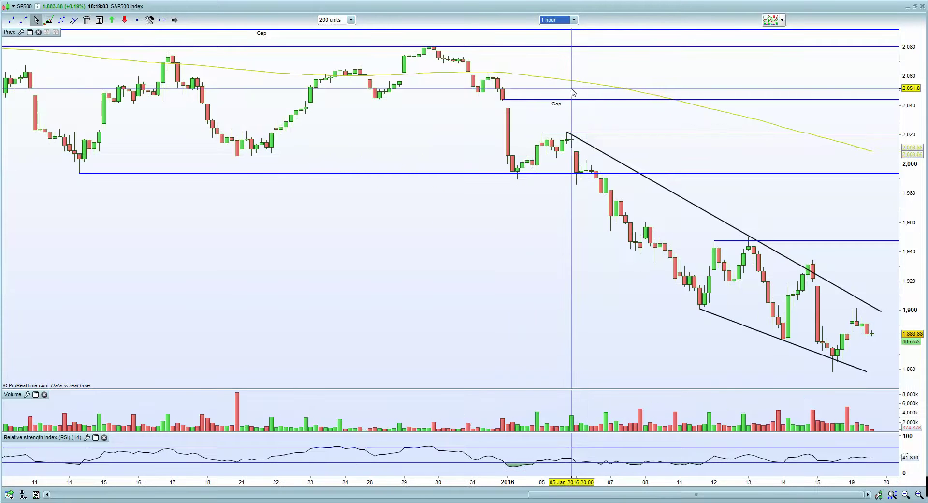
# Switch the S&P500 Index chart to the daily timeframe to view the support and resistance lines
pyautogui.click(563, 24)
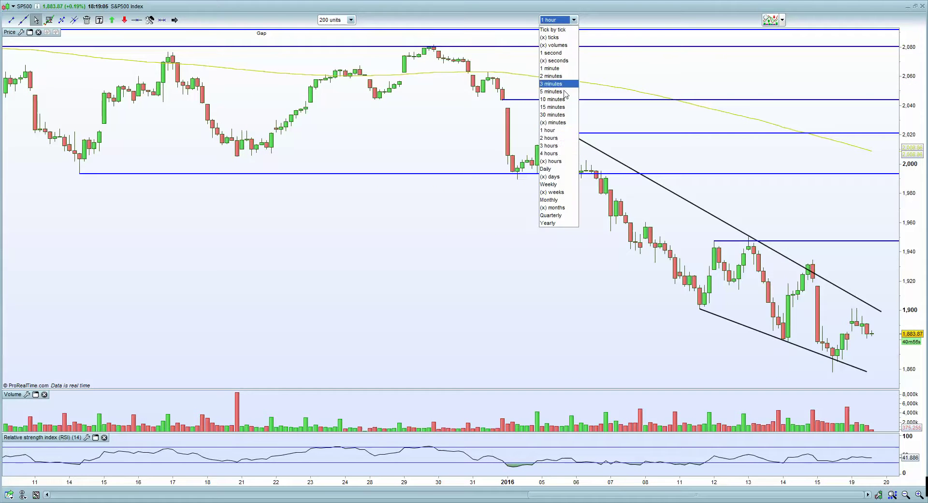
pyautogui.click(560, 169)
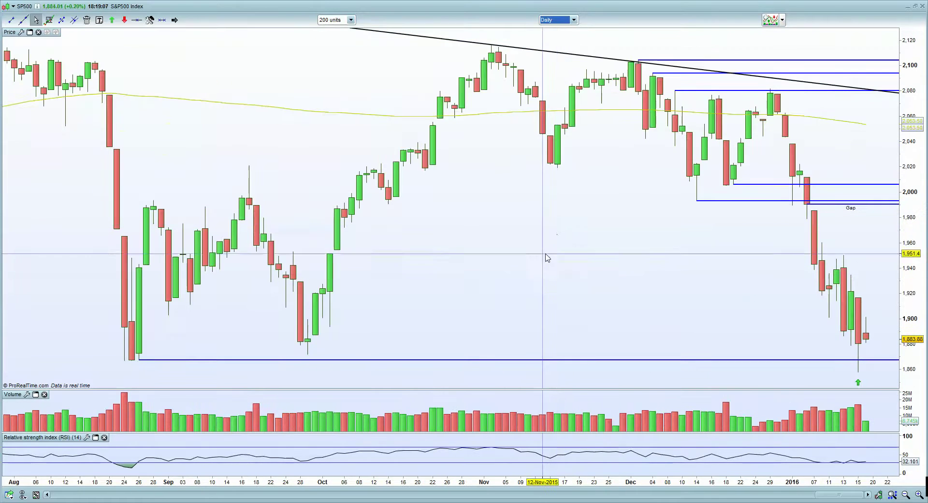
pyautogui.scroll(1, 506, 281)
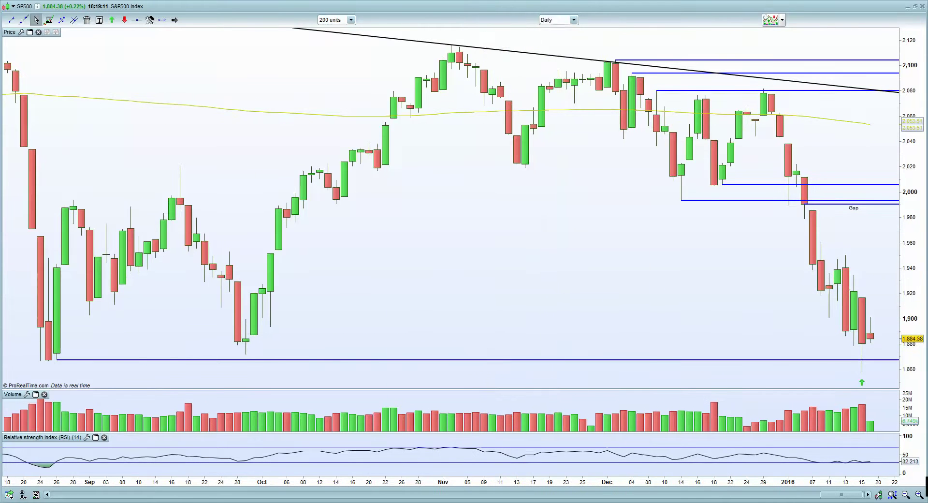
# Open the 1-hour iShares Russell 2000 ETF chart and view a longer stretch of its price history
pyautogui.moveTo(518, 502)
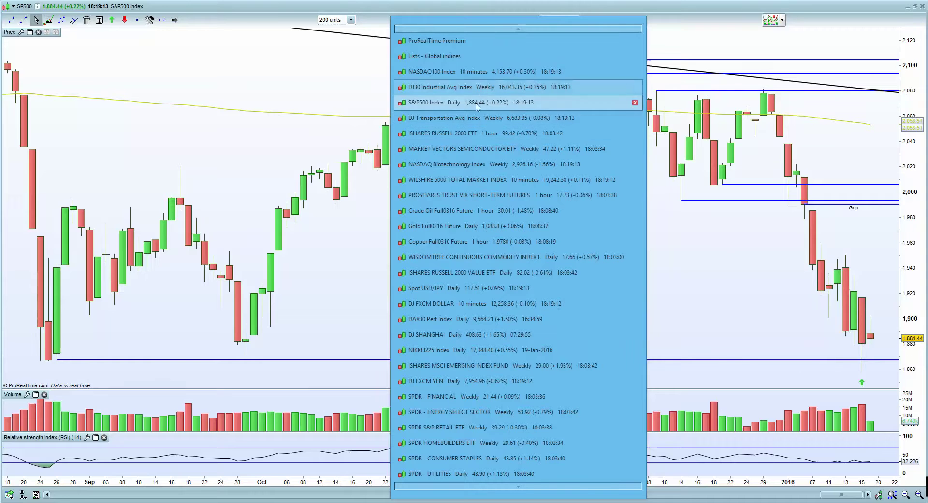
pyautogui.click(486, 134)
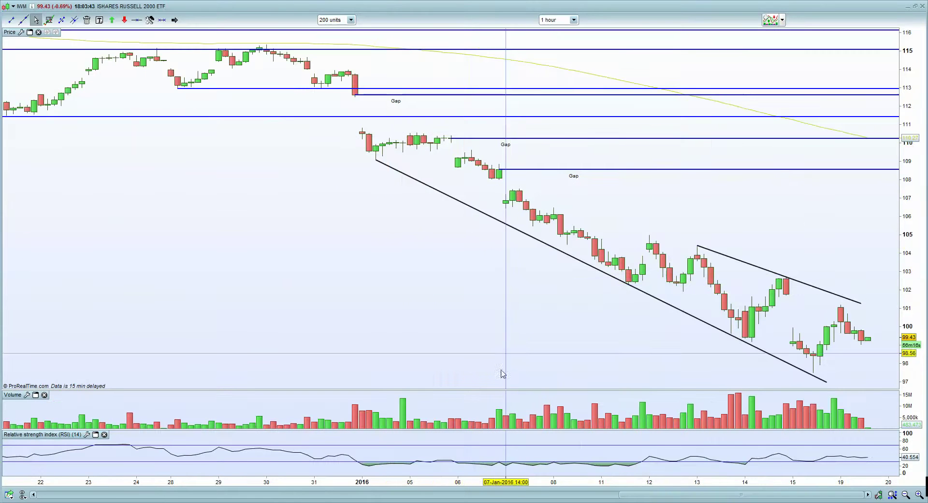
pyautogui.scroll(-3, 511, 313)
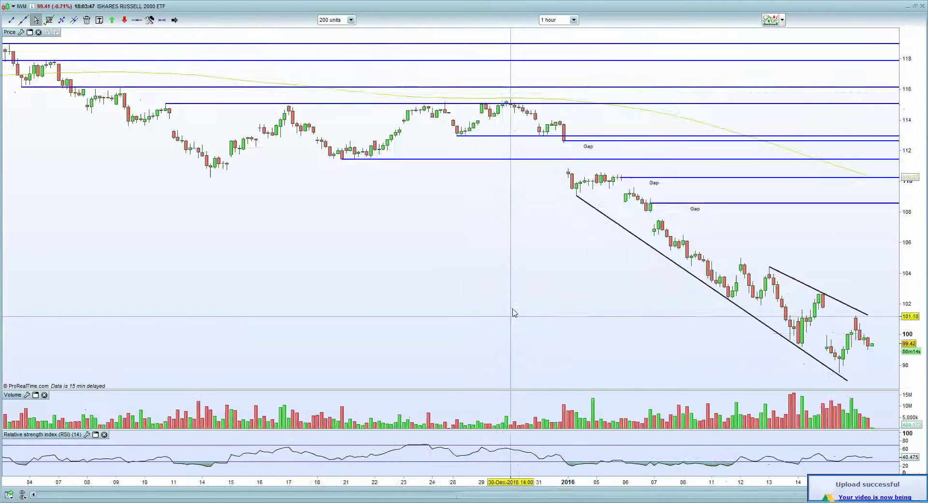
# Examine the January decline, its black trendlines and the marked gaps on the 1-hour iShares Russell 2000 ETF chart
pyautogui.scroll(3, 512, 313)
pyautogui.rightClick(576, 319)
pyautogui.moveTo(537, 293); pyautogui.dragTo(523, 285)
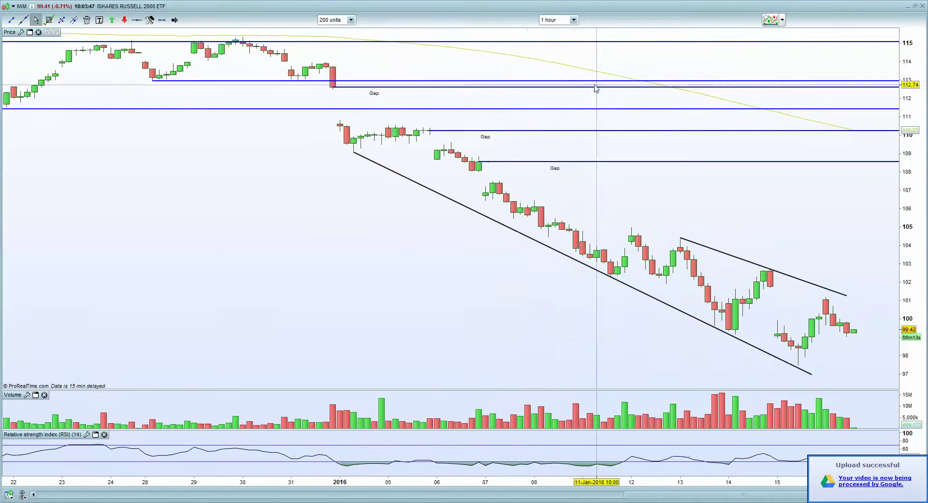
# Switch the iShares Russell 2000 ETF chart to the daily timeframe and examine the descending trendline, support line and marked gaps
pyautogui.click(573, 20)
pyautogui.click(576, 169)
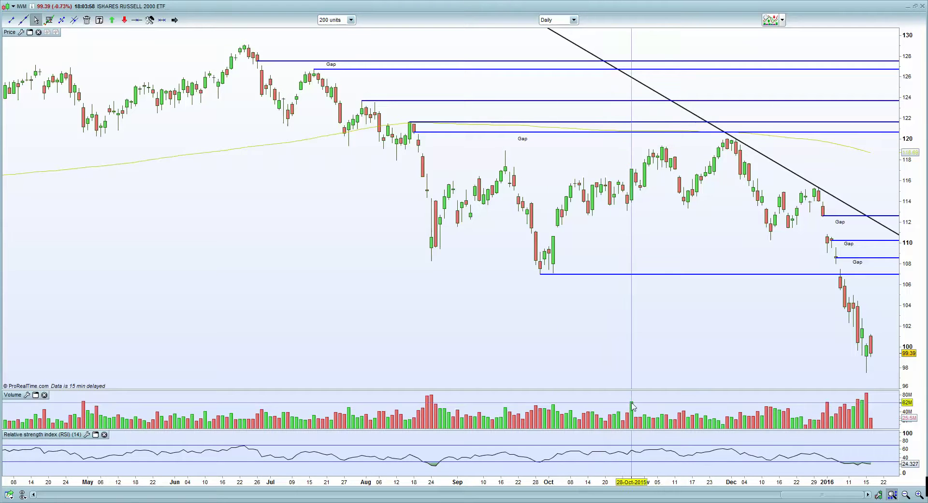
pyautogui.moveTo(476, 319); pyautogui.dragTo(467, 314)
pyautogui.scroll(2, 466, 314)
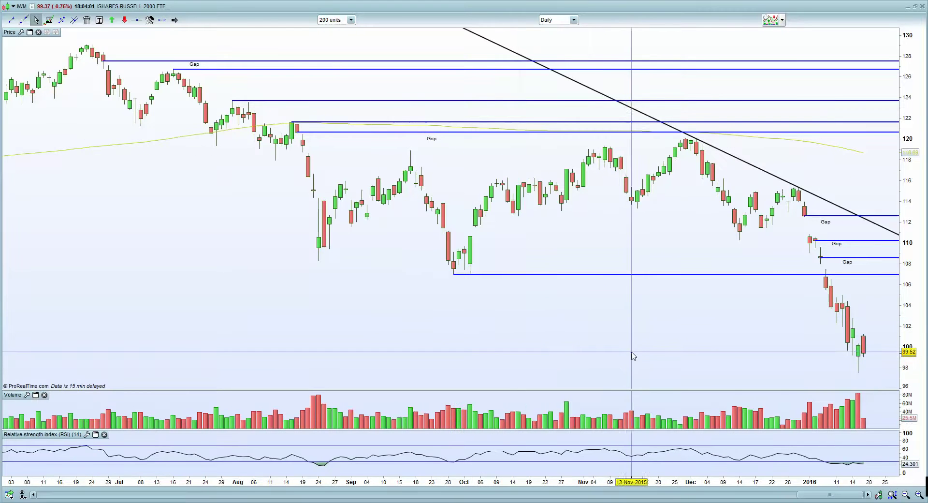
pyautogui.scroll(1, 795, 372)
pyautogui.scroll(2, 824, 375)
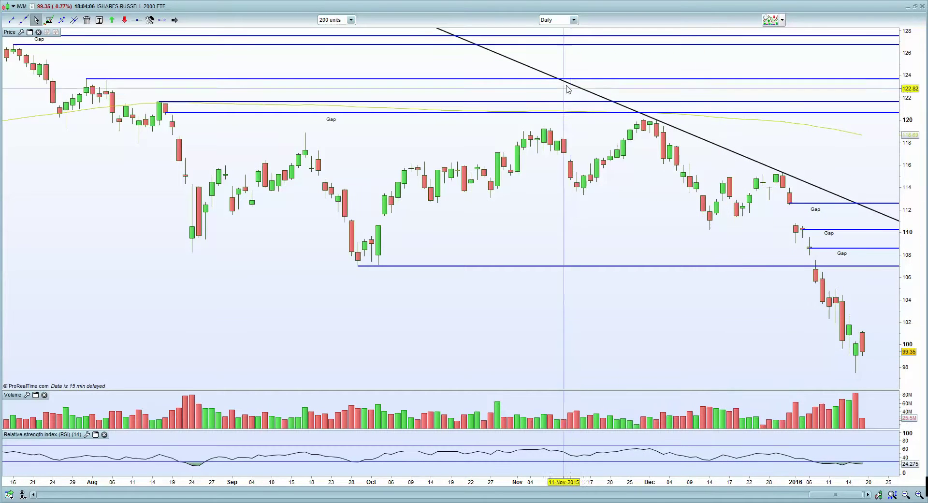
# Return the Russell 2000 chart to 1 hour and draw a zigzag through the swing points since 13 January, ending in a rise to about 103
pyautogui.click(552, 21)
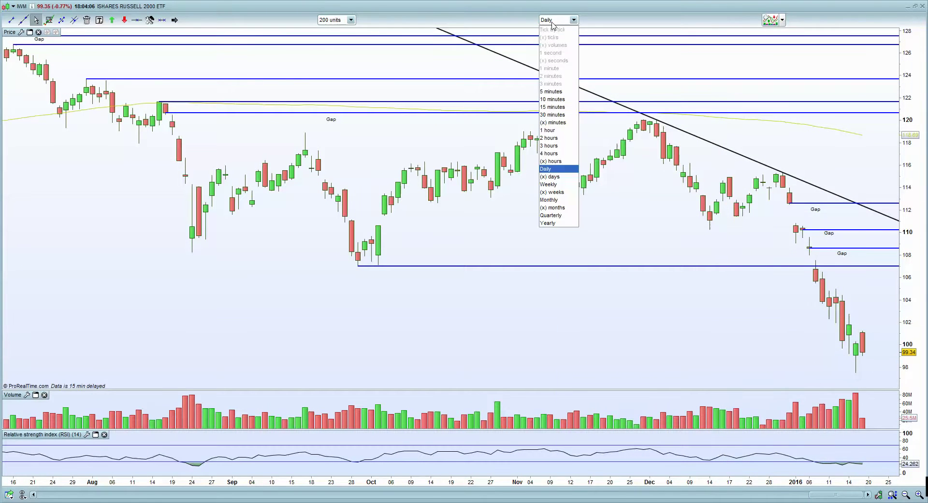
pyautogui.click(561, 130)
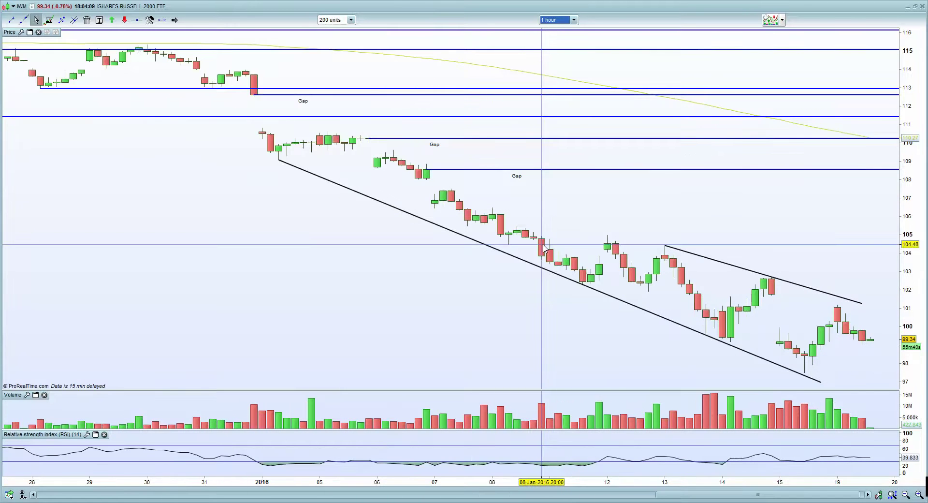
pyautogui.moveTo(593, 236); pyautogui.dragTo(493, 236)
pyautogui.scroll(2, 416, 209)
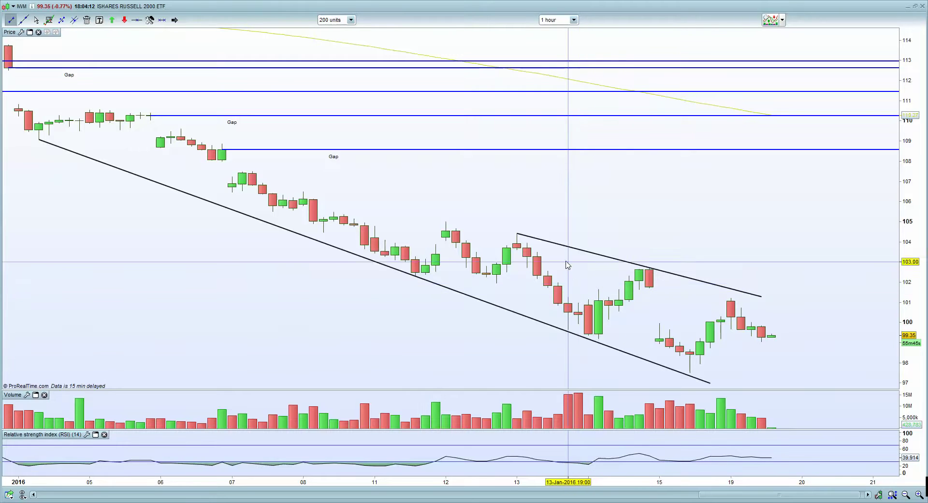
pyautogui.moveTo(568, 258)
pyautogui.mouseDown()
pyautogui.moveTo(599, 334)
pyautogui.moveTo(640, 269)
pyautogui.moveTo(690, 372)
pyautogui.moveTo(730, 298)
pyautogui.moveTo(762, 336)
pyautogui.moveTo(802, 261)
pyautogui.mouseUp()
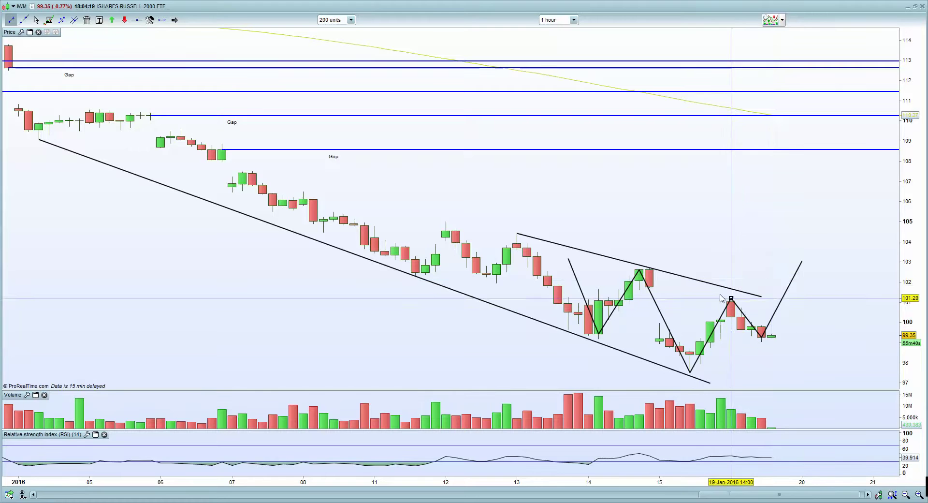
# Switch the iShares Russell 2000 ETF chart to the 10-minute timeframe and examine the swings since 12 January and the gap line
pyautogui.click(556, 20)
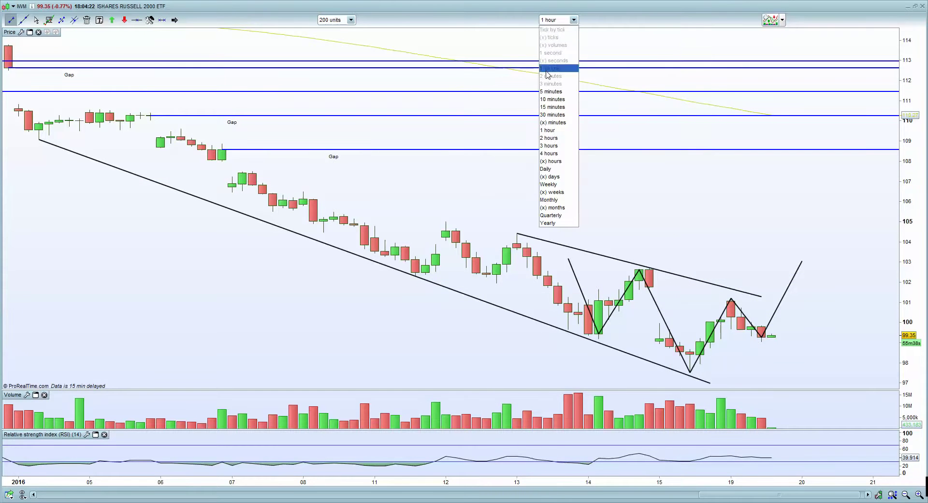
pyautogui.click(550, 100)
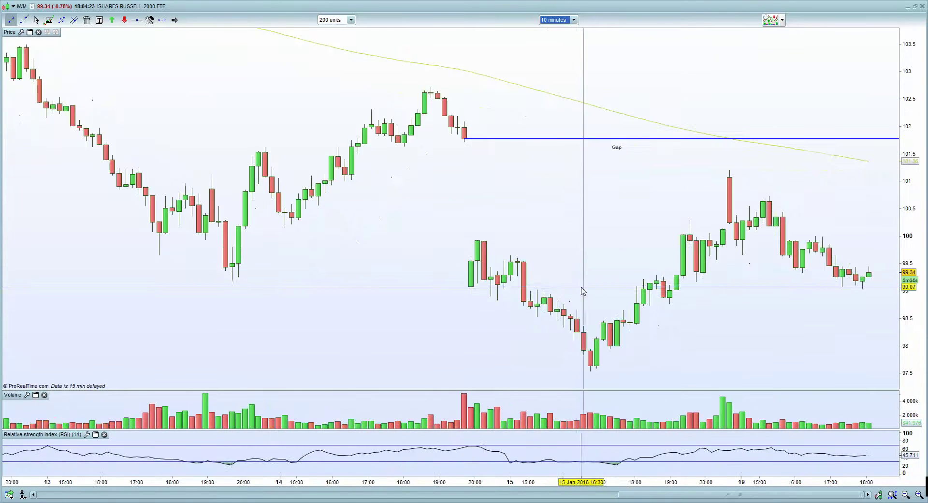
pyautogui.rightClick(564, 285)
pyautogui.moveTo(477, 260); pyautogui.dragTo(444, 263)
pyautogui.scroll(1, 447, 263)
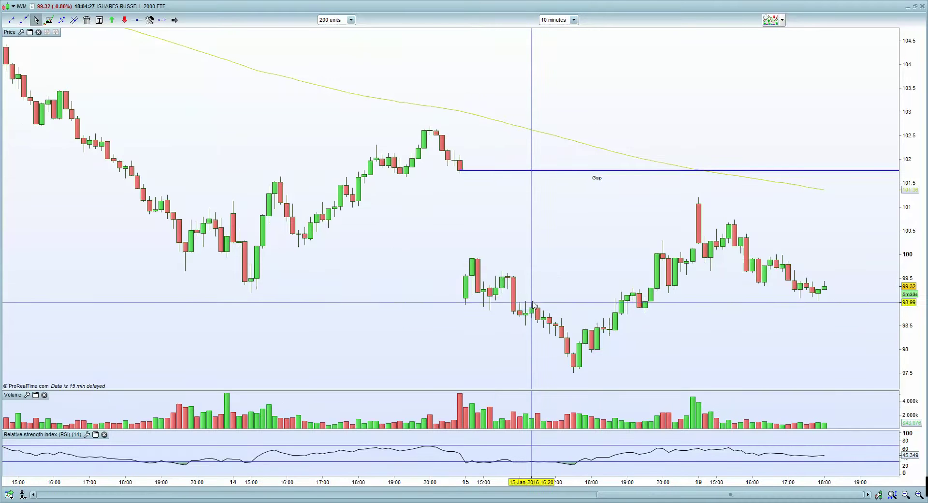
pyautogui.scroll(-3, 522, 295)
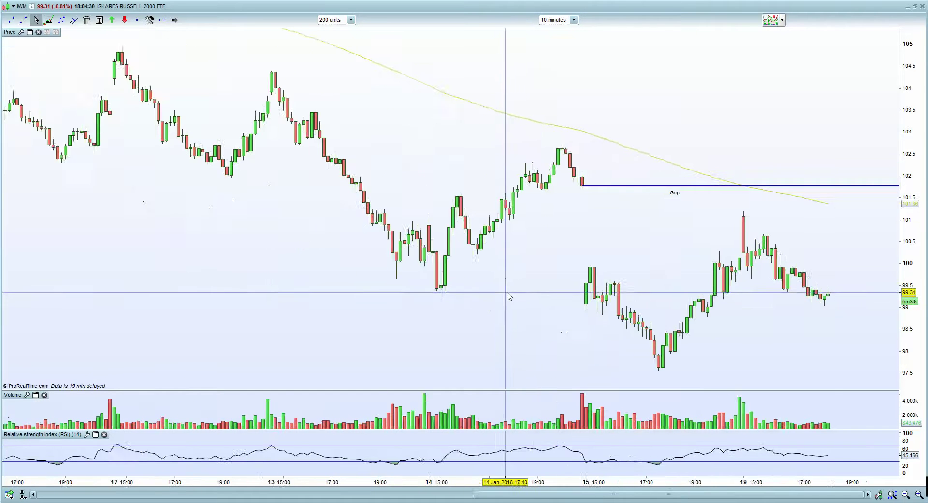
pyautogui.scroll(1, 512, 296)
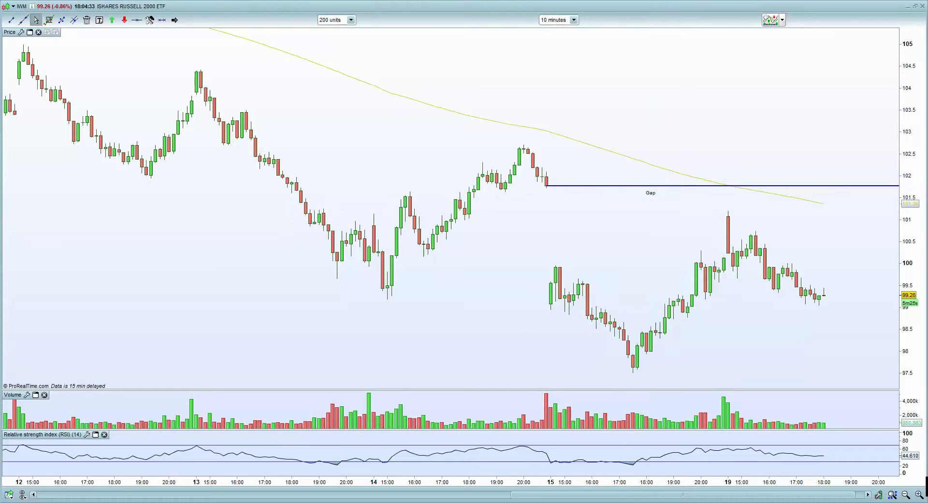
# Open the DJ Transportation Avg Index chart and switch it from weekly to the daily timeframe
pyautogui.moveTo(518, 502)
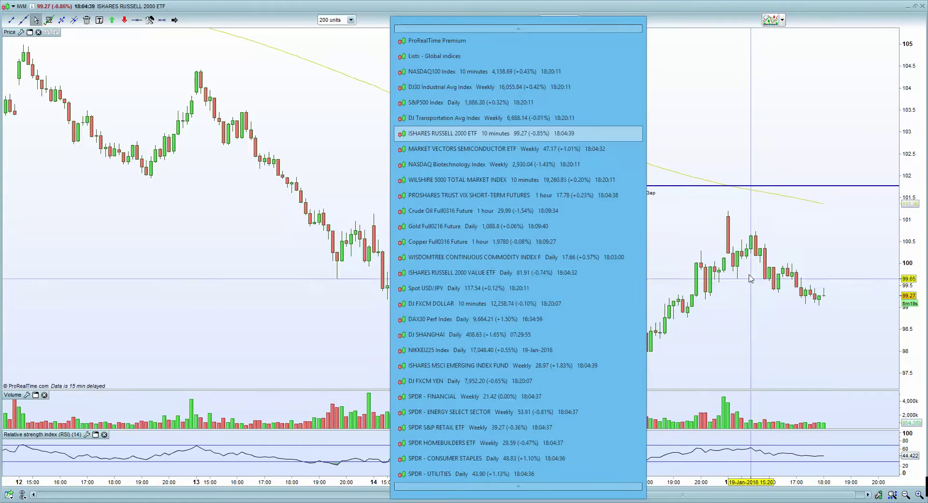
pyautogui.click(539, 124)
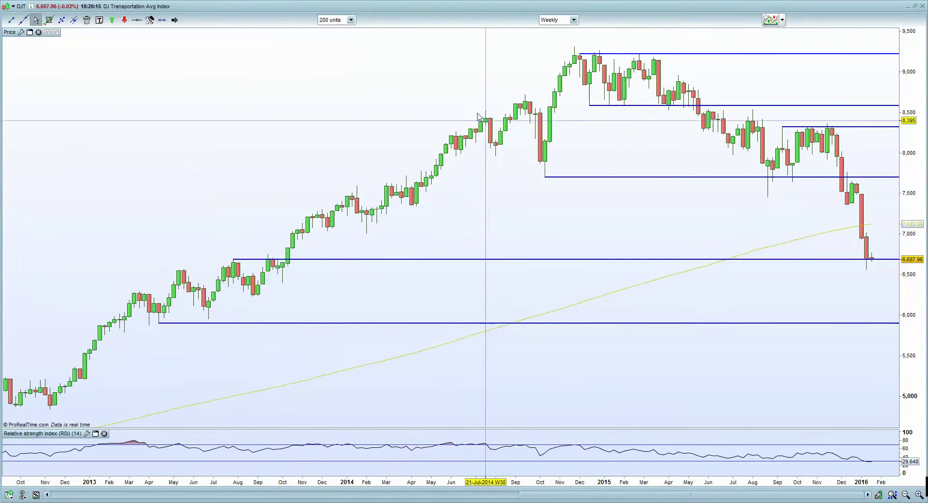
pyautogui.click(549, 20)
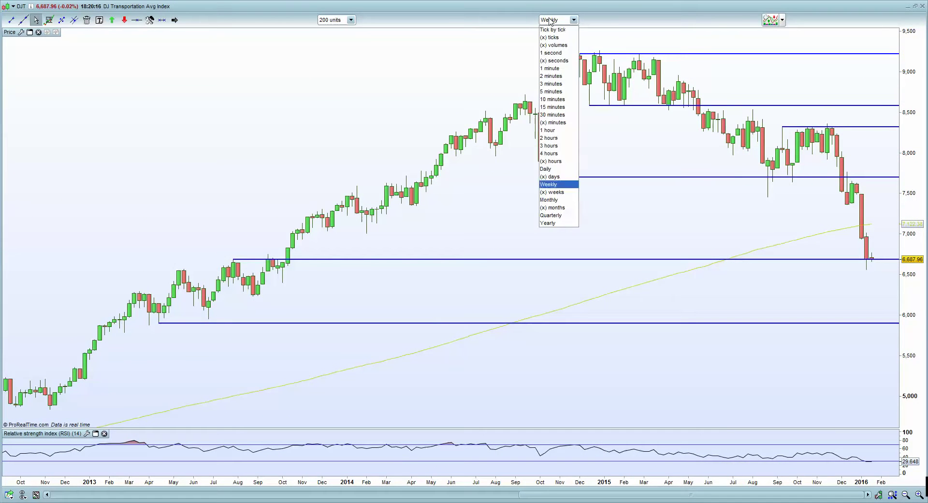
pyautogui.click(561, 169)
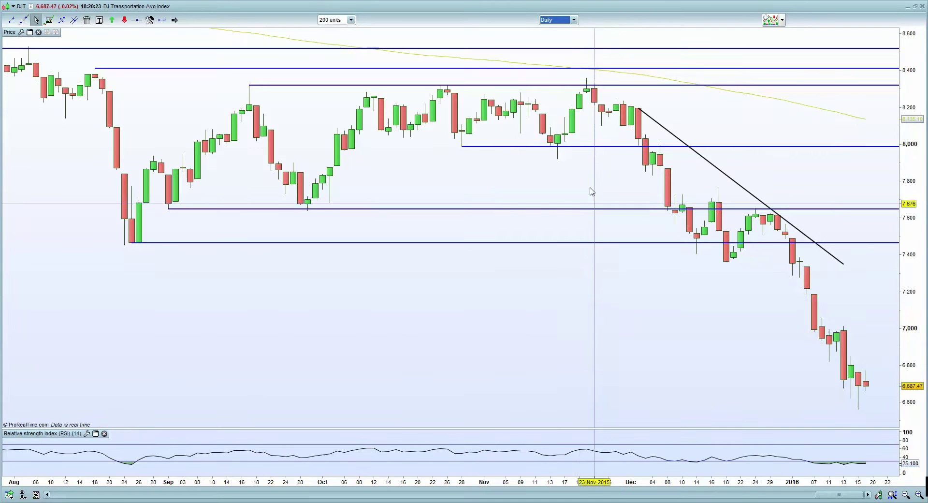
# Switch the DJ Transportation Avg Index chart to the 1-hour timeframe and examine the January decline up close
pyautogui.click(564, 20)
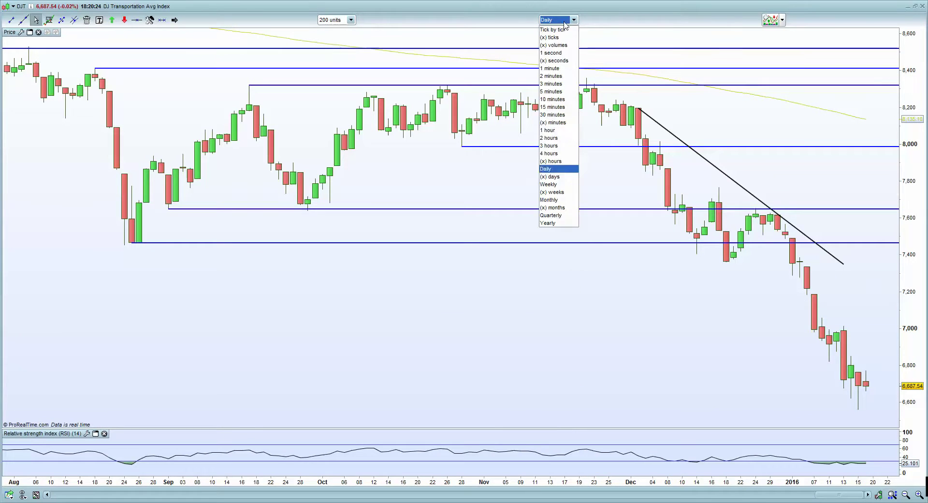
pyautogui.click(561, 130)
pyautogui.scroll(3, 568, 348)
pyautogui.rightClick(579, 352)
pyautogui.moveTo(551, 337); pyautogui.dragTo(478, 348)
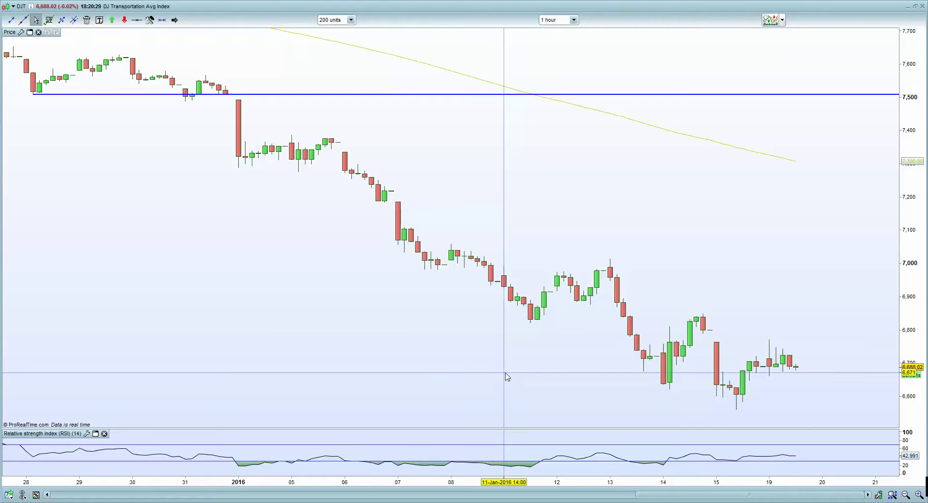
# Switch the DJ Transportation Avg Index chart to the 10-minute timeframe to view the most recent swings
pyautogui.click(564, 20)
pyautogui.click(569, 103)
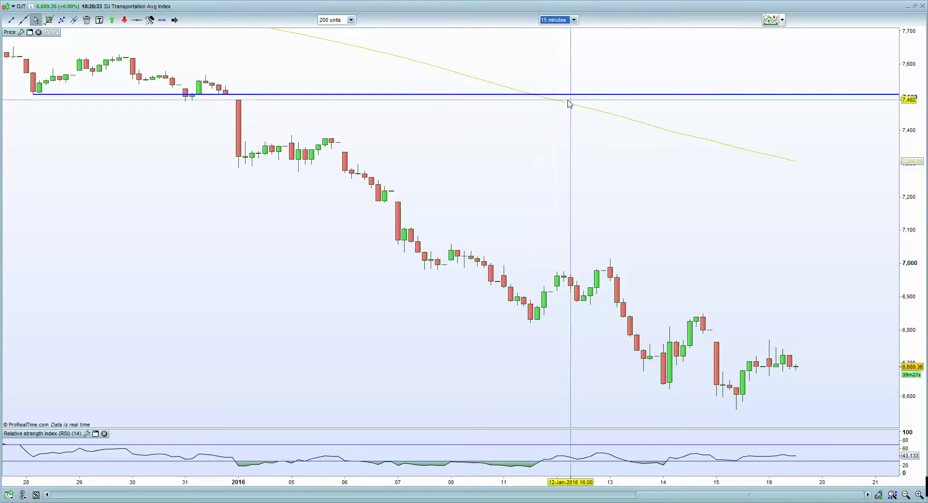
pyautogui.click(568, 21)
pyautogui.click(563, 101)
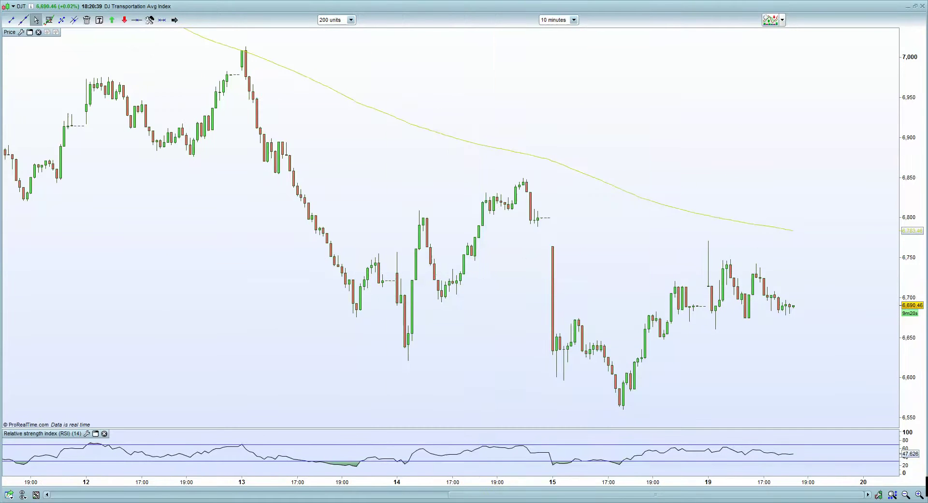
# Open the DJ30 Industrial Avg Index chart and switch it from weekly to the daily timeframe
pyautogui.click(518, 502)
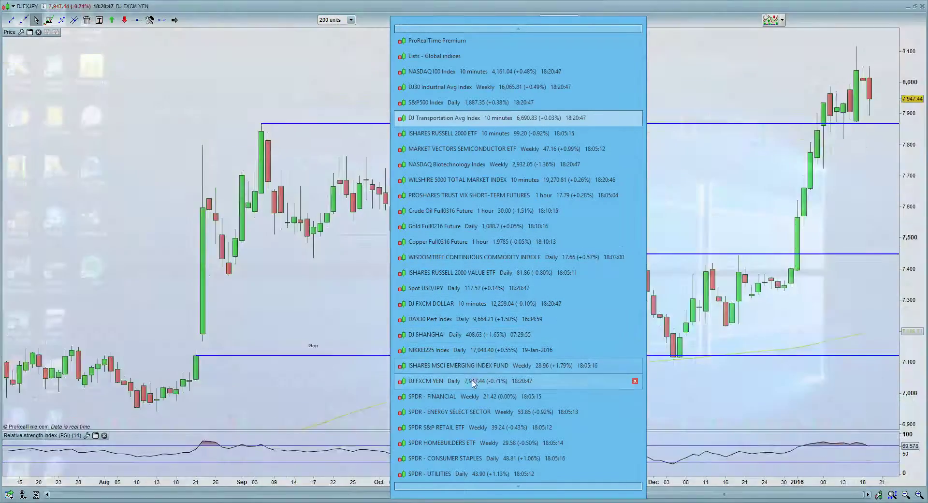
pyautogui.moveTo(492, 490)
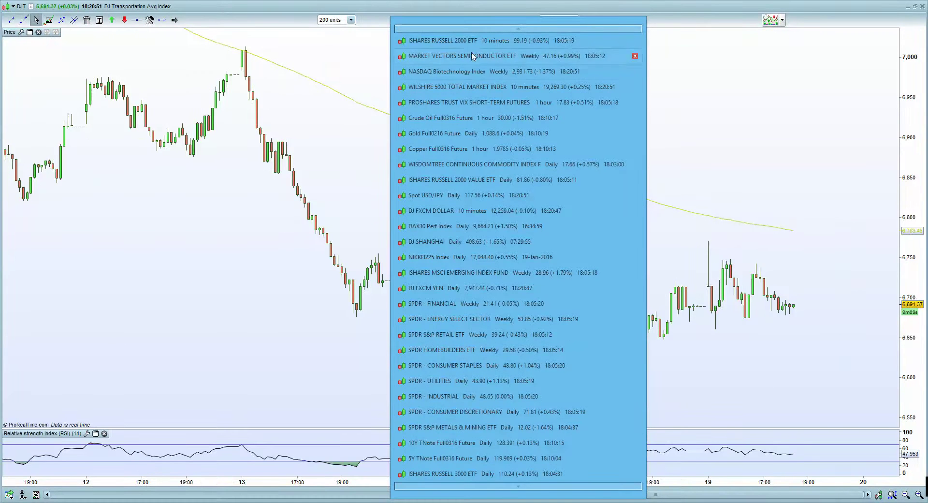
pyautogui.moveTo(485, 37)
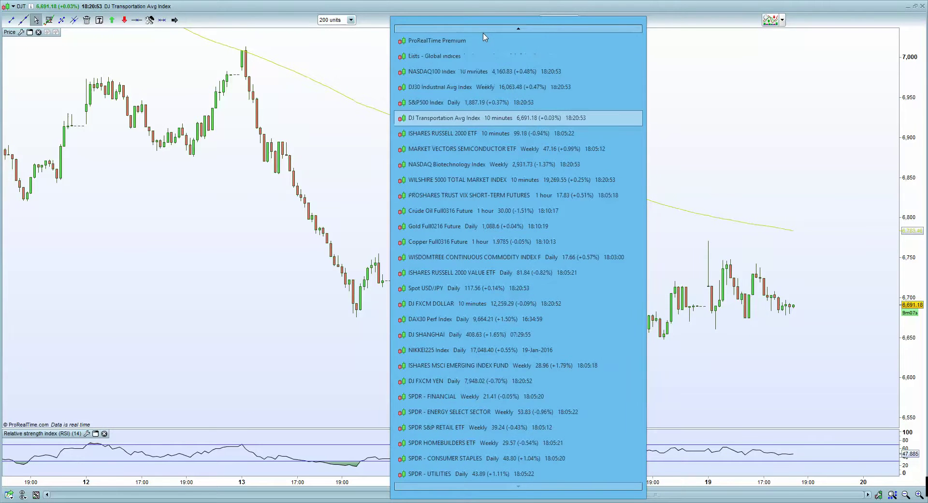
pyautogui.click(472, 87)
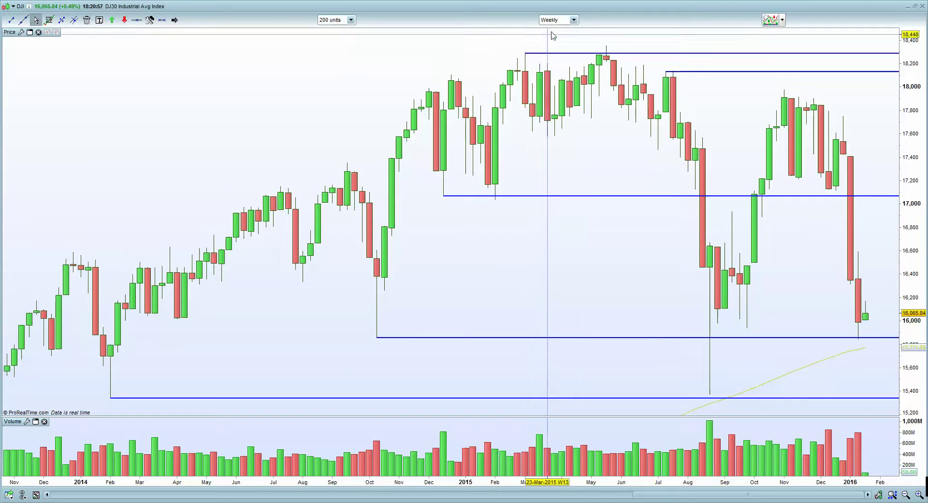
pyautogui.click(560, 20)
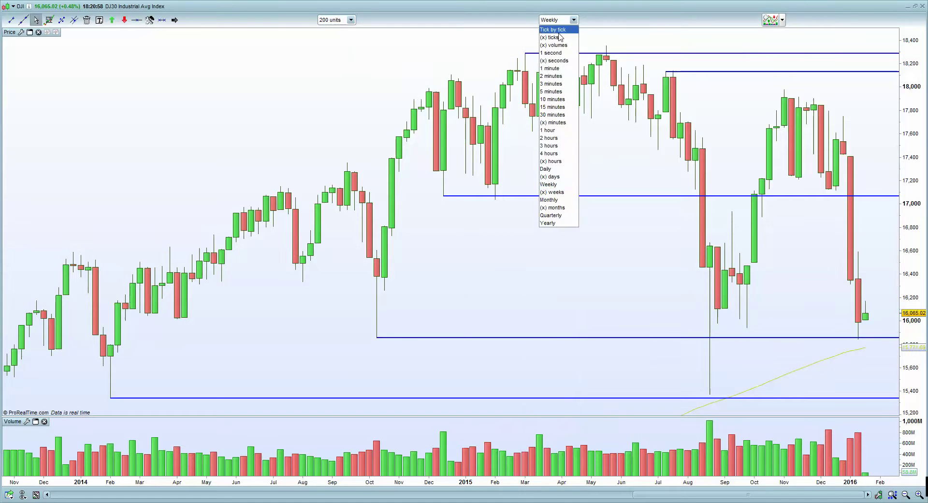
pyautogui.click(564, 169)
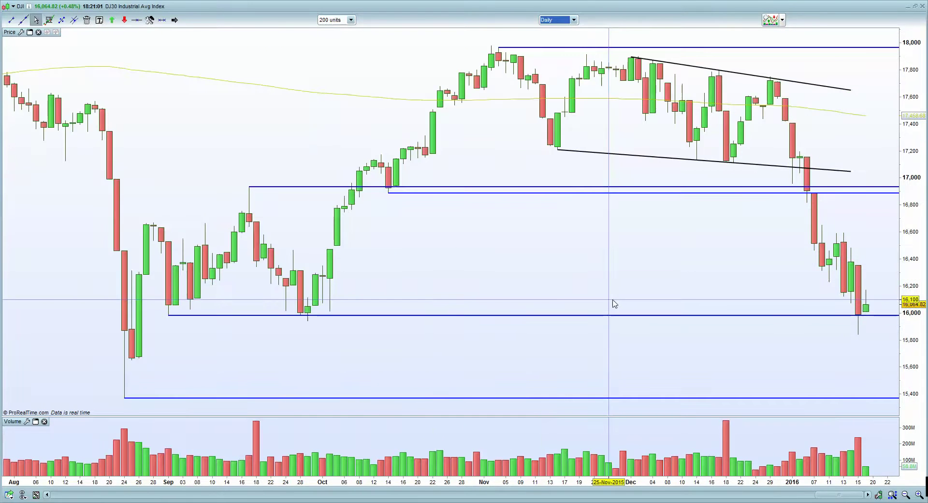
# Switch the DJ30 Industrial Avg Index chart to the 1-hour timeframe and examine the January decline and its descending trendline
pyautogui.click(562, 21)
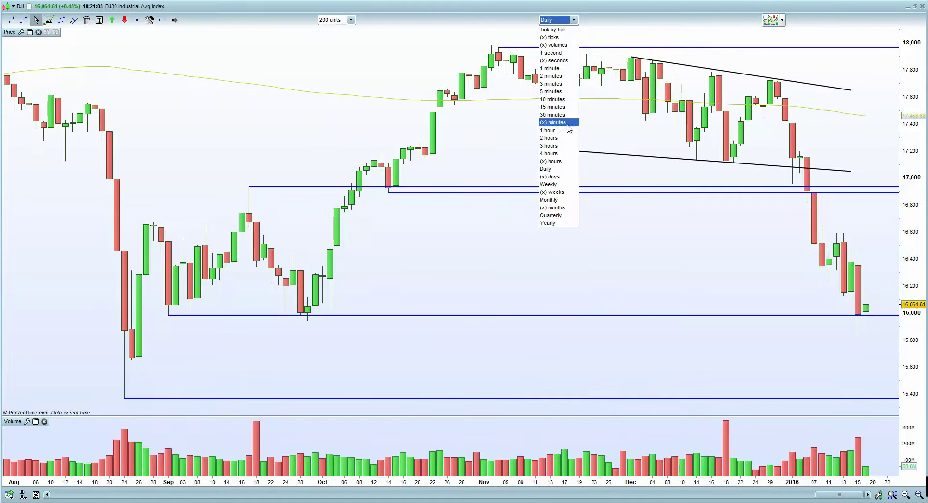
pyautogui.click(569, 135)
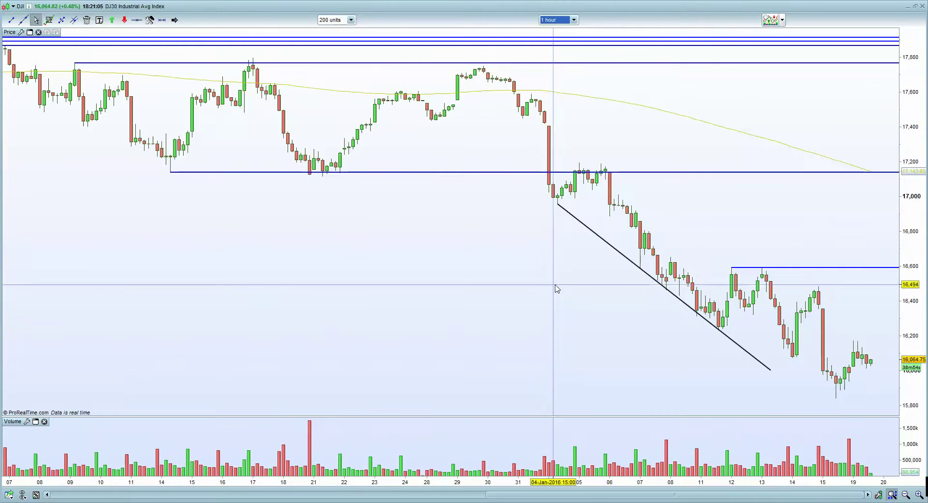
pyautogui.scroll(3, 550, 338)
pyautogui.rightClick(547, 349)
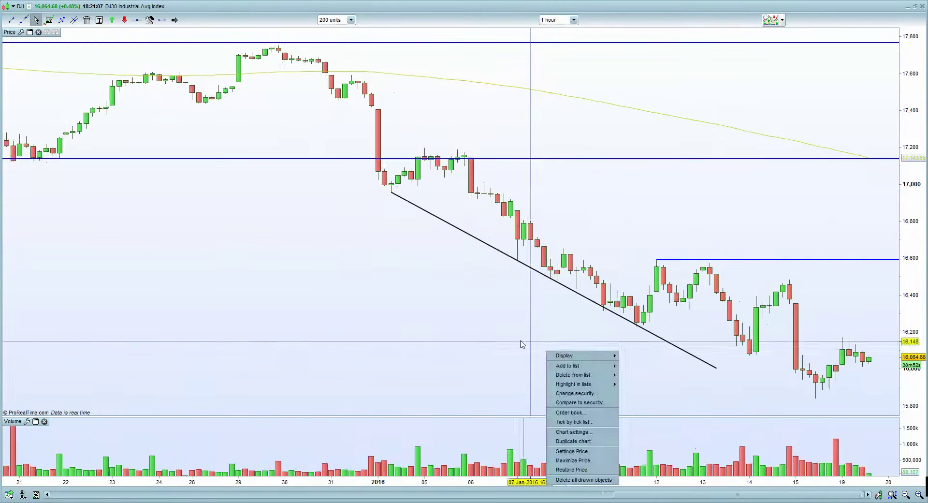
pyautogui.moveTo(517, 345); pyautogui.dragTo(439, 348)
pyautogui.scroll(1, 511, 375)
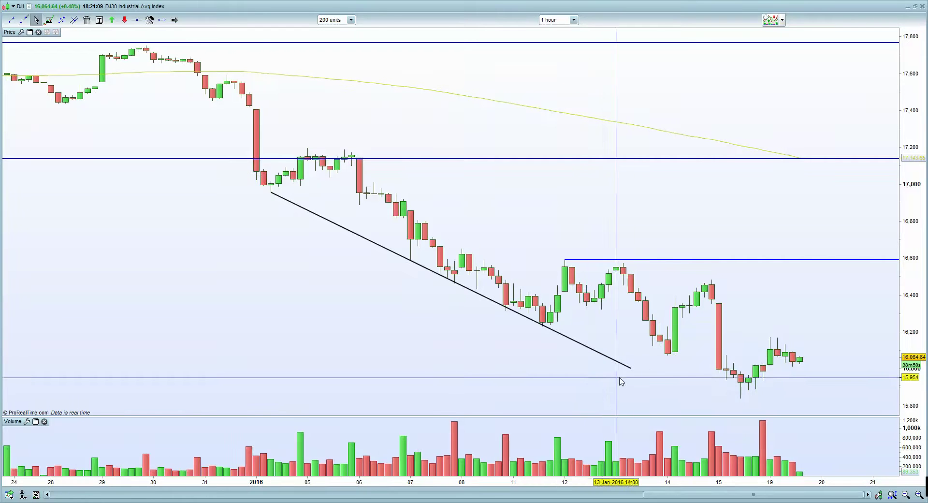
# Extend the black descending trendline on the 1-hour DJ30 chart beyond its 13 January end point
pyautogui.rightClick(388, 250)
pyautogui.click(389, 251)
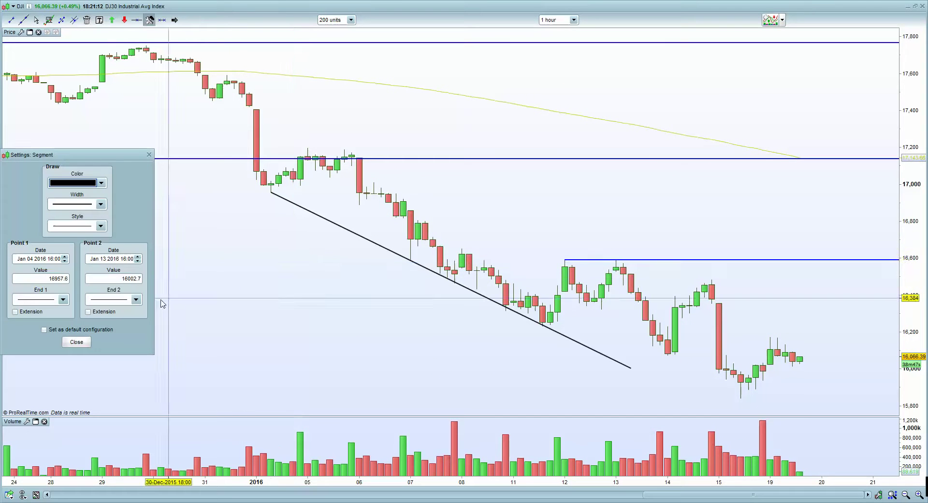
pyautogui.click(77, 343)
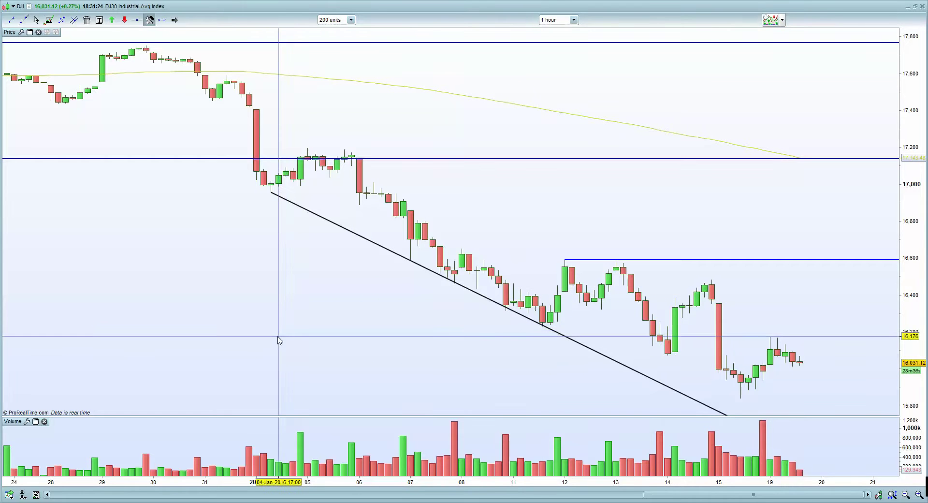
# Switch the DJ30 Industrial Avg Index chart to the 10-minute timeframe and examine the mid-January pattern lines and dashed neckline
pyautogui.scroll(-4, 309, 305)
pyautogui.scroll(2, 715, 344)
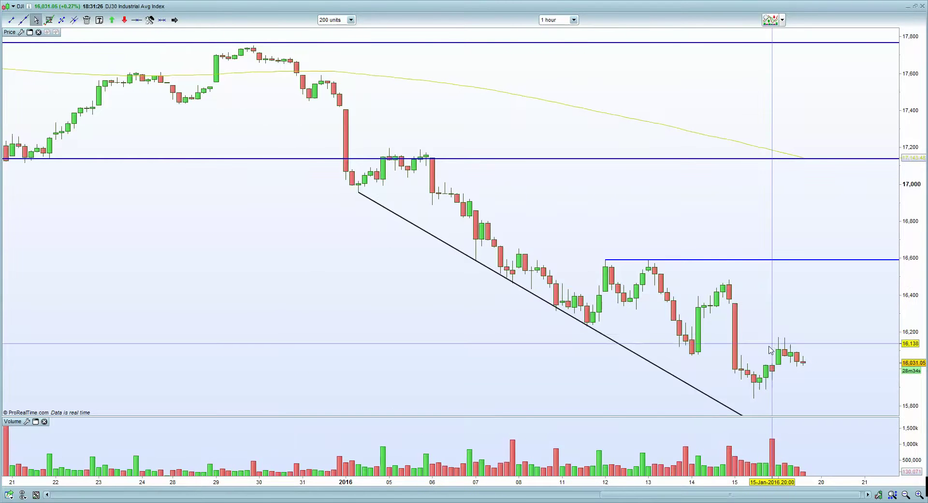
pyautogui.scroll(1, 656, 330)
pyautogui.click(562, 21)
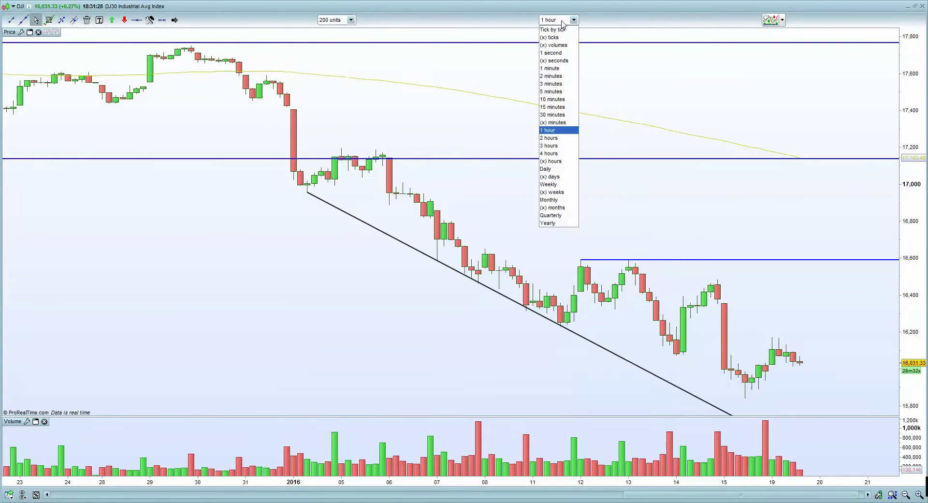
pyautogui.click(558, 100)
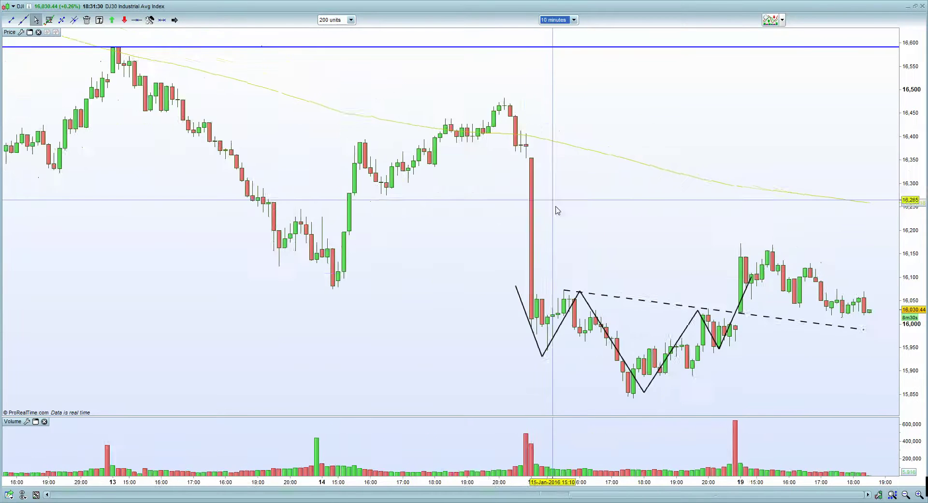
pyautogui.moveTo(554, 274); pyautogui.dragTo(410, 250)
pyautogui.scroll(2, 514, 256)
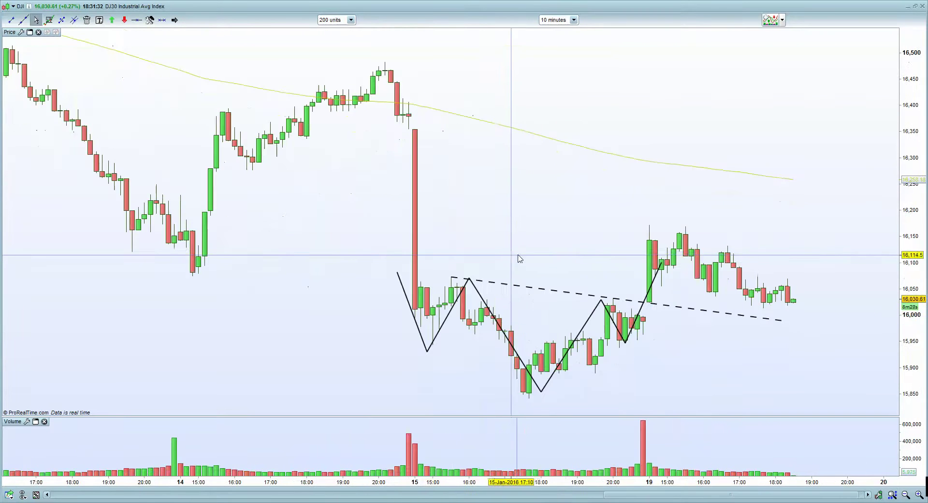
pyautogui.scroll(-2, 464, 234)
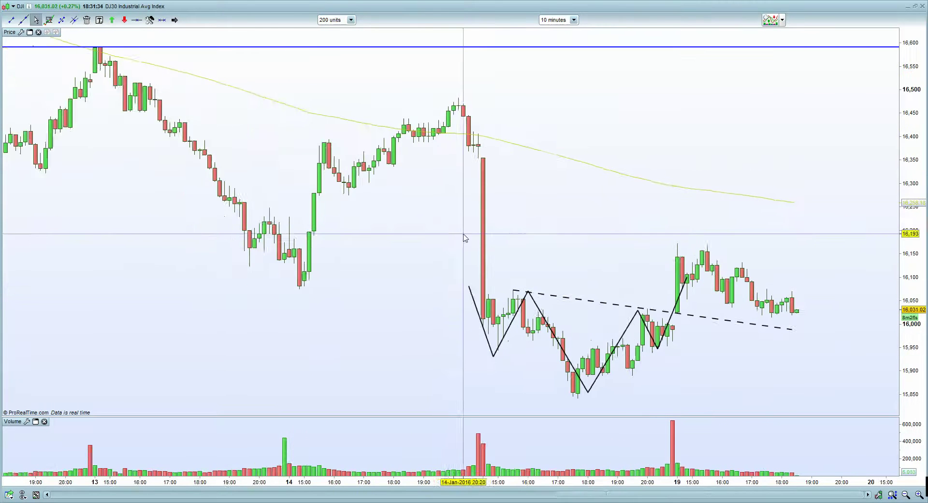
pyautogui.scroll(1, 468, 240)
pyautogui.scroll(1, 624, 159)
# View the DJ30 Industrial Avg Index chart on the daily timeframe and then on the weekly timeframe to review its horizontal levels
pyautogui.click(560, 20)
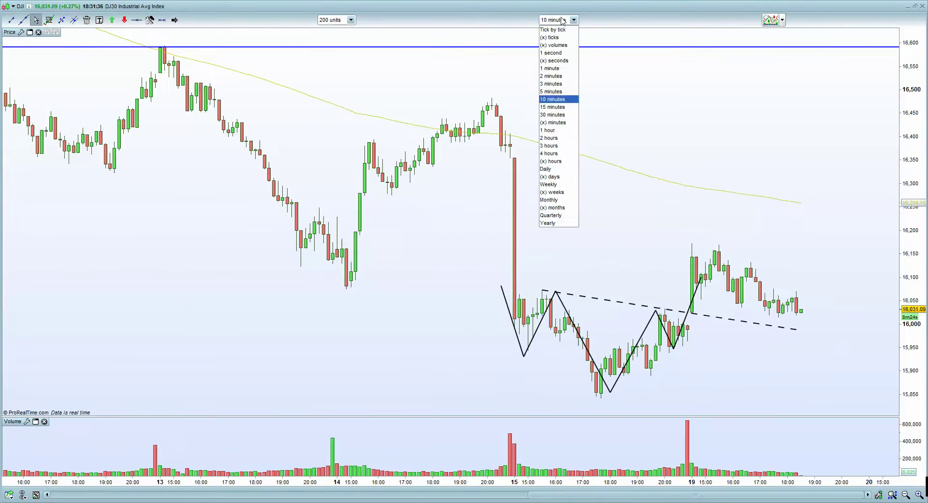
pyautogui.click(567, 169)
pyautogui.scroll(1, 539, 239)
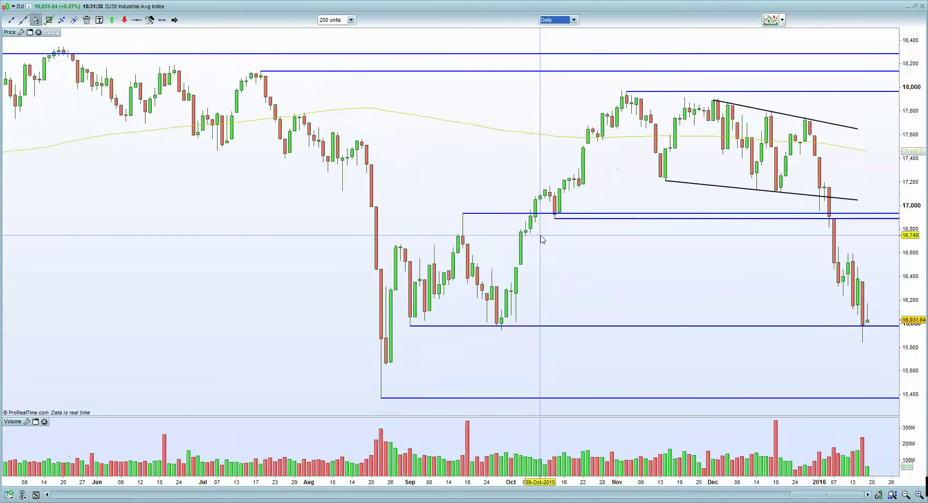
pyautogui.click(557, 19)
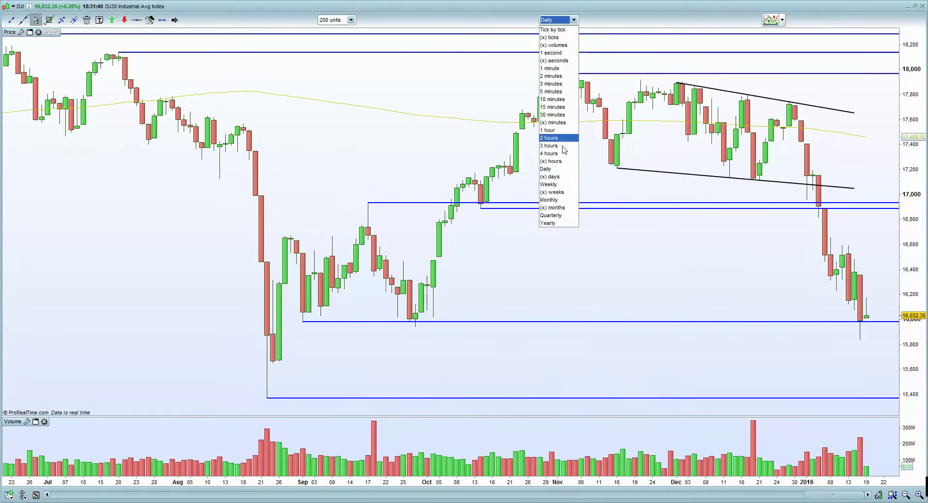
pyautogui.click(559, 185)
pyautogui.scroll(1, 566, 275)
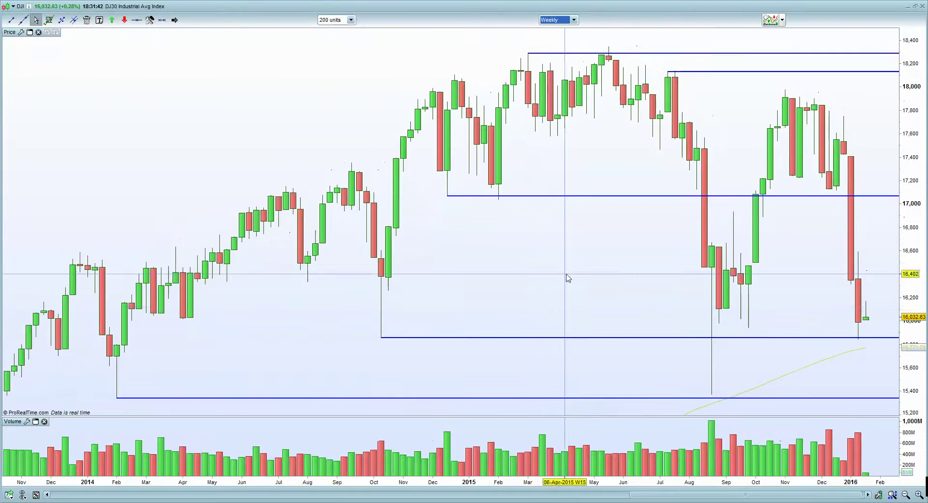
pyautogui.scroll(-1, 536, 310)
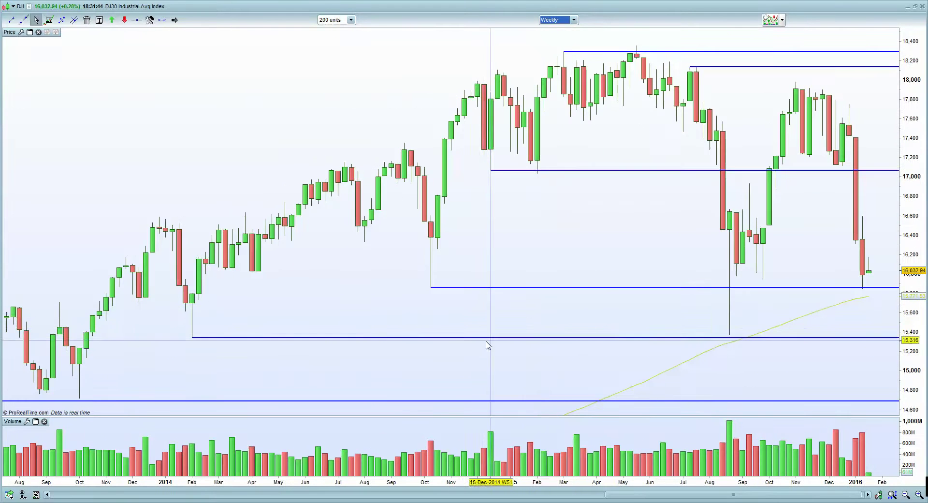
# Open the iShares Russell 2000 ETF chart and switch it from the 10-minute to the weekly timeframe
pyautogui.moveTo(574, 502)
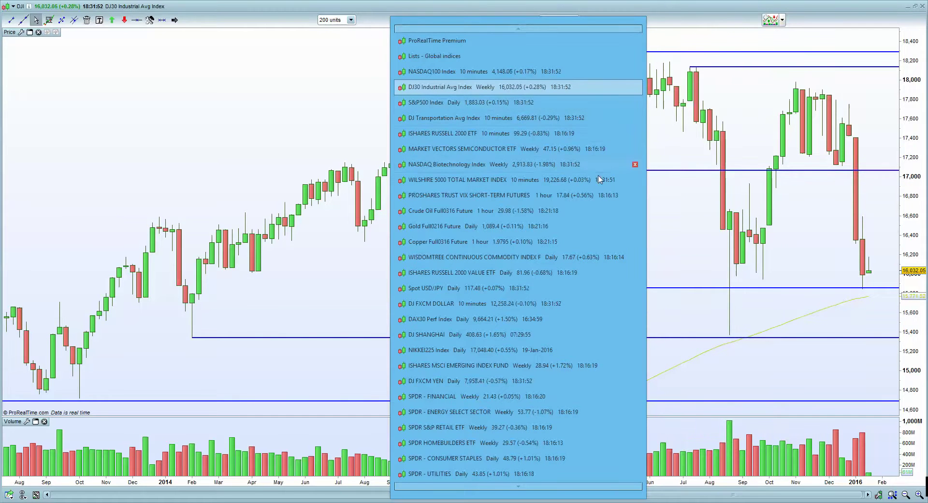
pyautogui.click(533, 136)
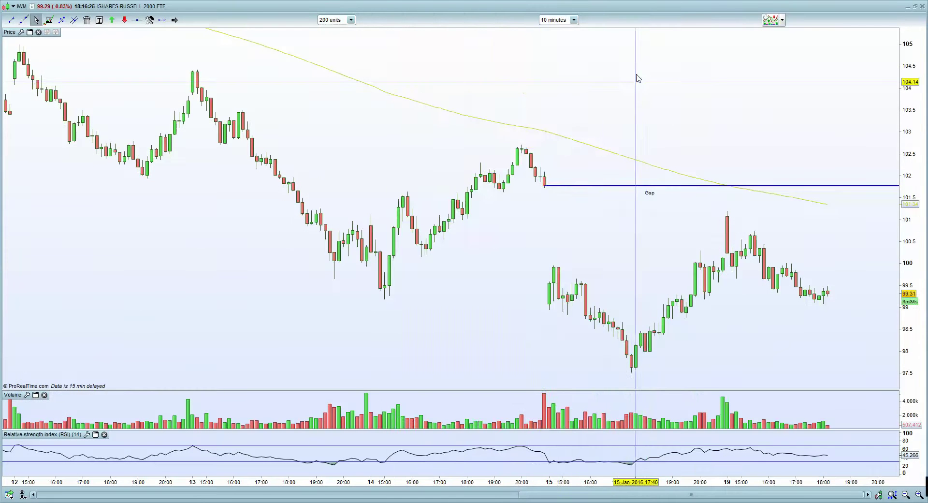
pyautogui.click(564, 21)
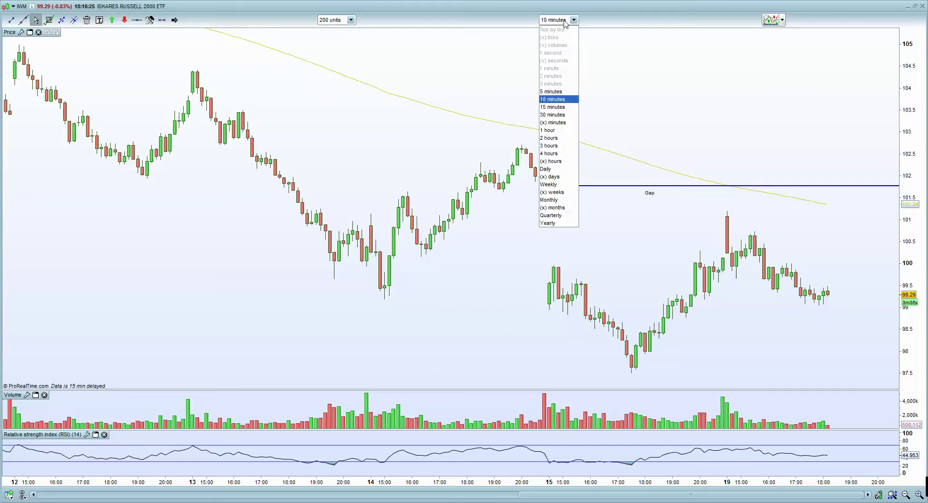
pyautogui.click(561, 188)
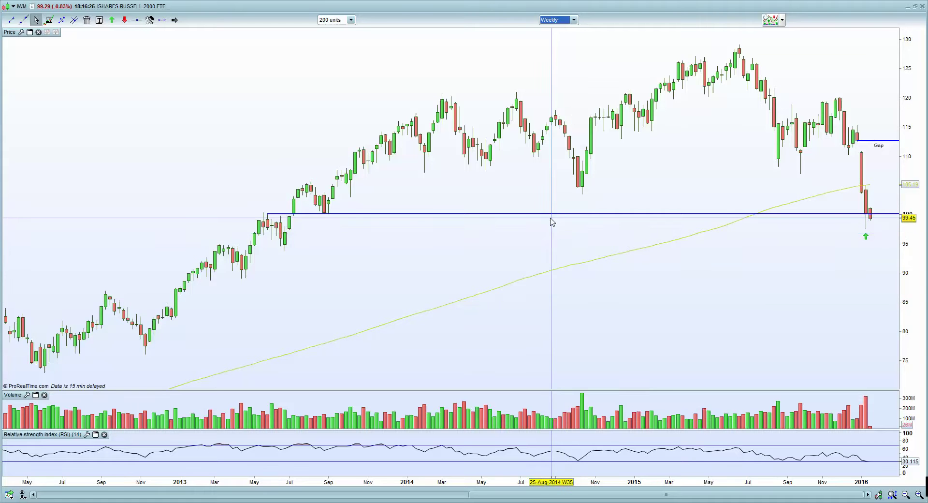
pyautogui.click(569, 20)
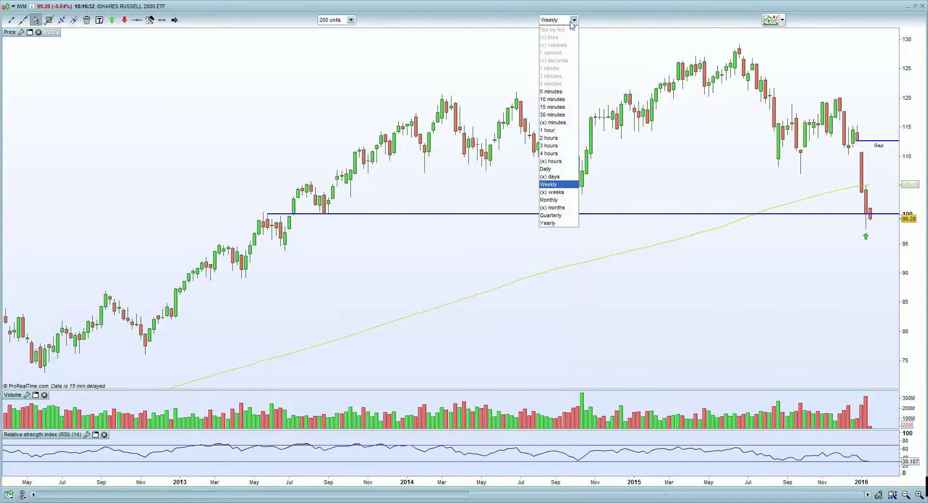
pyautogui.click(569, 21)
pyautogui.click(566, 19)
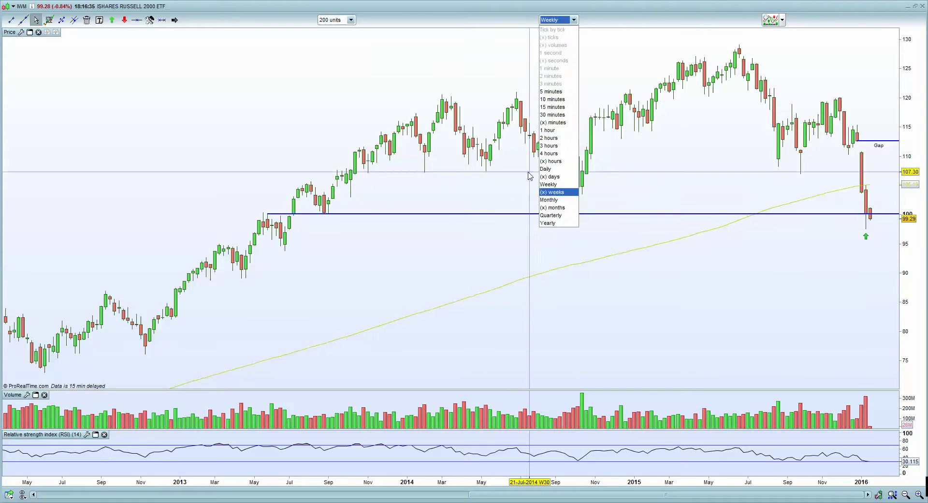
# Open the iShares Russell 3000 ETF chart and switch it to the weekly timeframe to inspect its support lines
pyautogui.click(518, 502)
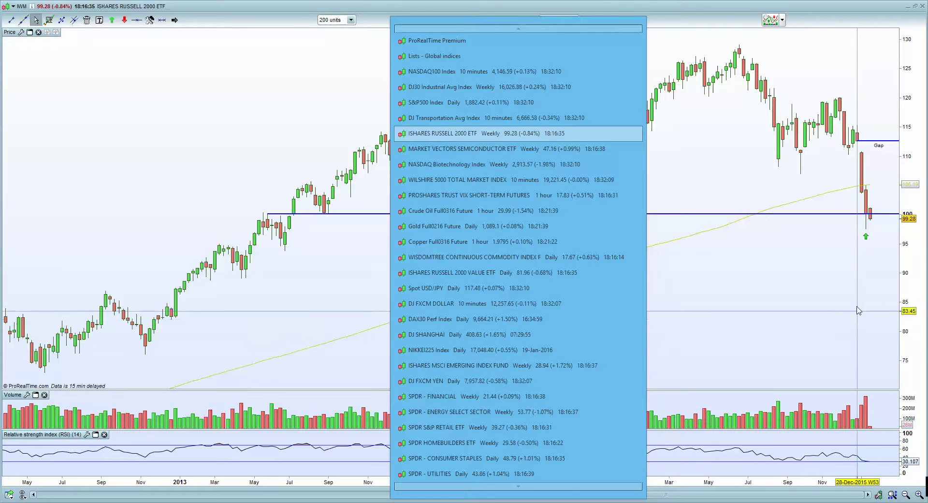
pyautogui.moveTo(567, 487)
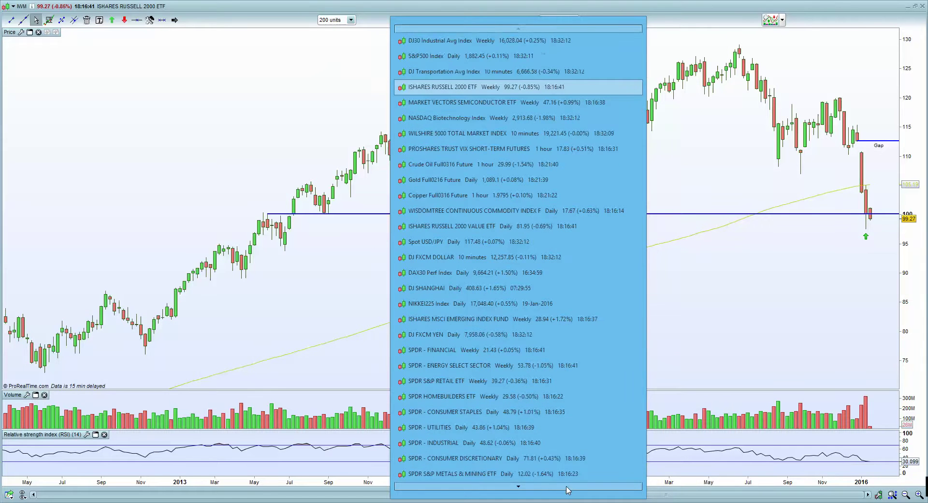
pyautogui.click(567, 474)
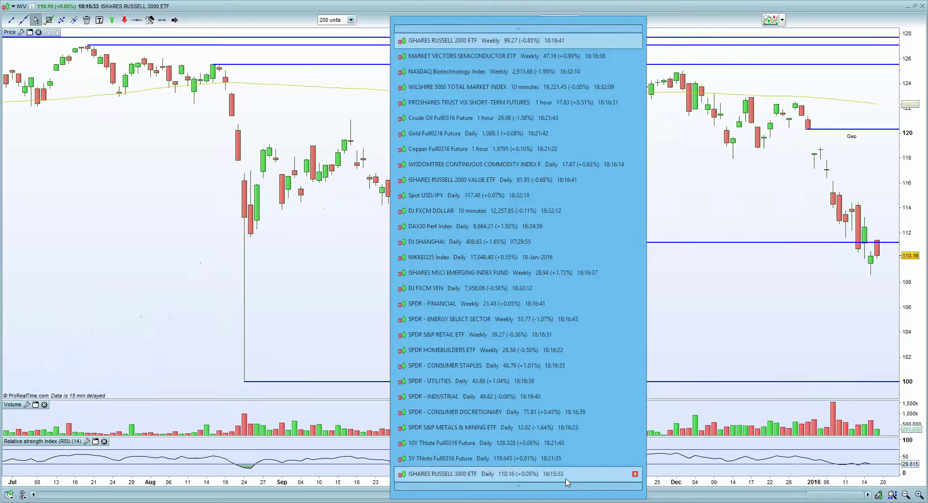
pyautogui.click(560, 20)
pyautogui.click(559, 19)
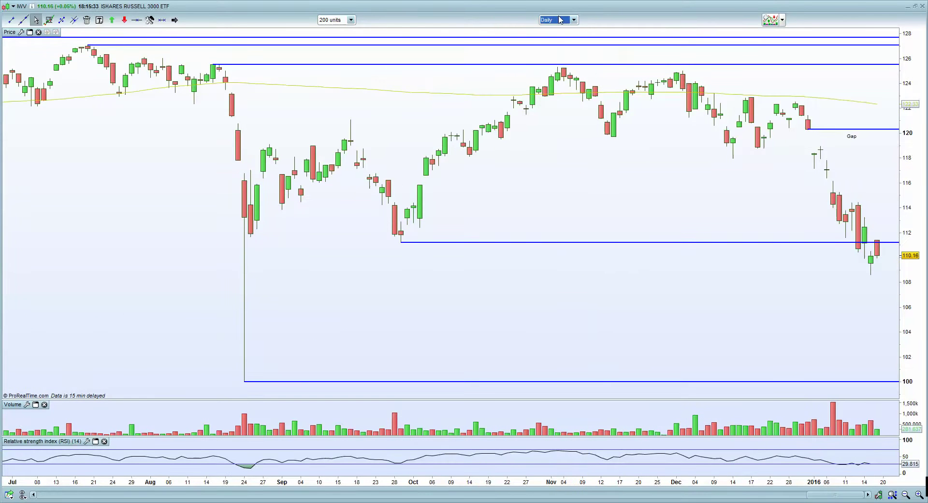
pyautogui.click(559, 20)
pyautogui.click(564, 185)
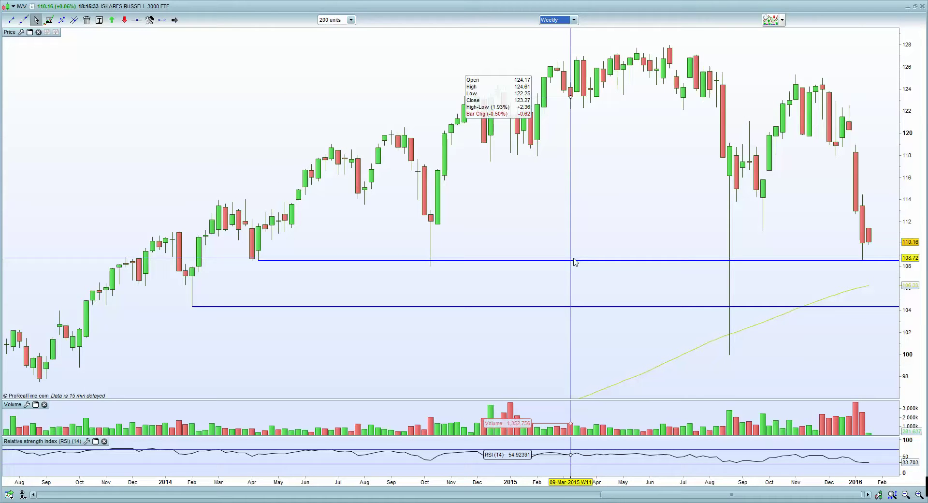
pyautogui.click(565, 21)
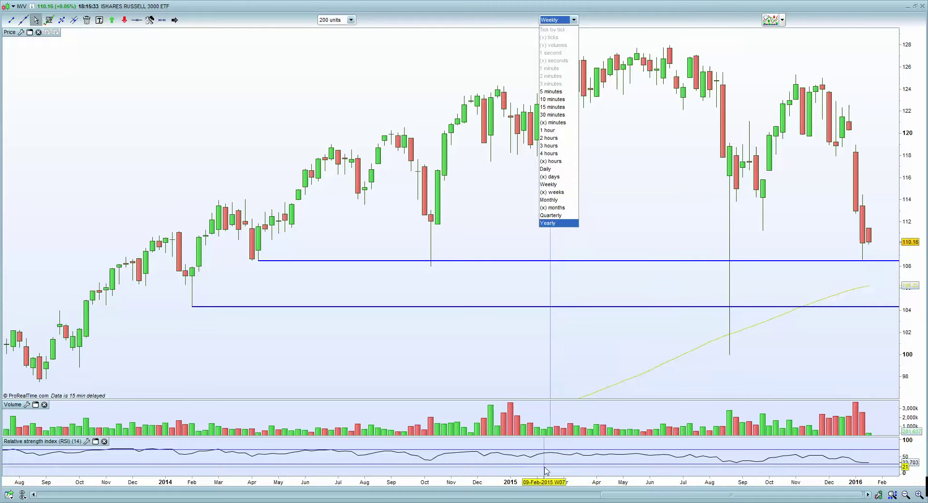
# Return to the iShares Russell 2000 ETF chart, switch it to the daily timeframe and examine its gaps and descending trendline
pyautogui.moveTo(518, 502)
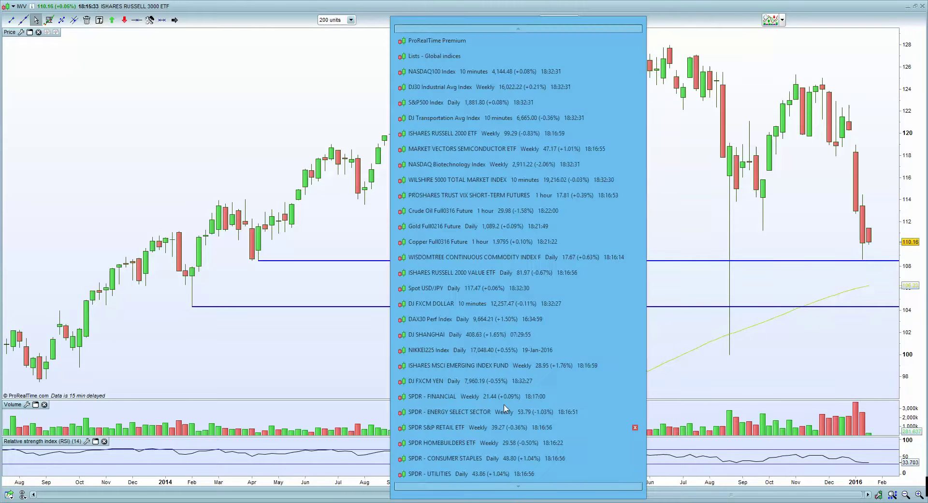
pyautogui.click(469, 131)
pyautogui.click(560, 20)
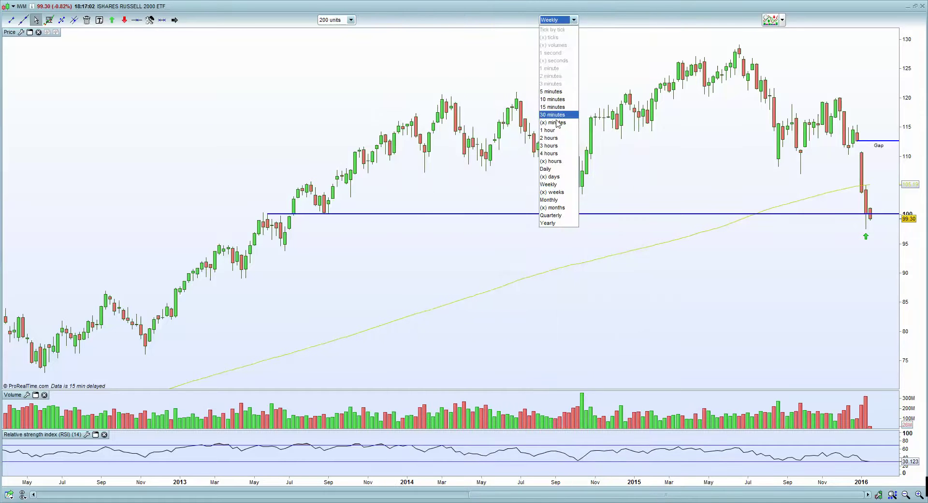
pyautogui.click(553, 169)
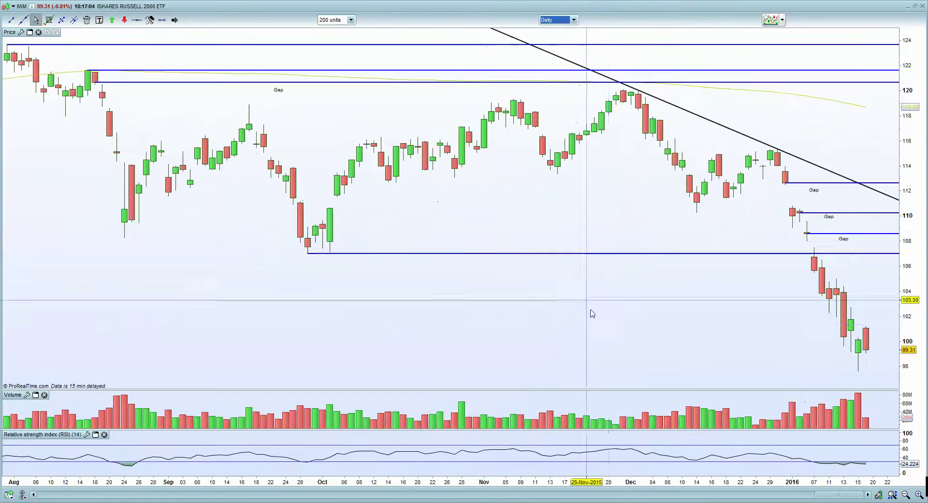
pyautogui.rightClick(610, 324)
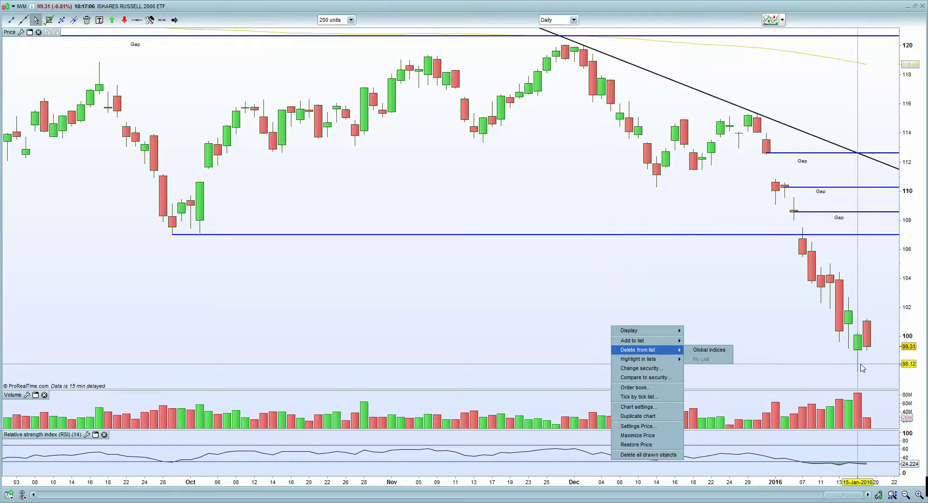
pyautogui.scroll(-2, 858, 365)
pyautogui.scroll(-3, 788, 340)
pyautogui.scroll(-2, 694, 333)
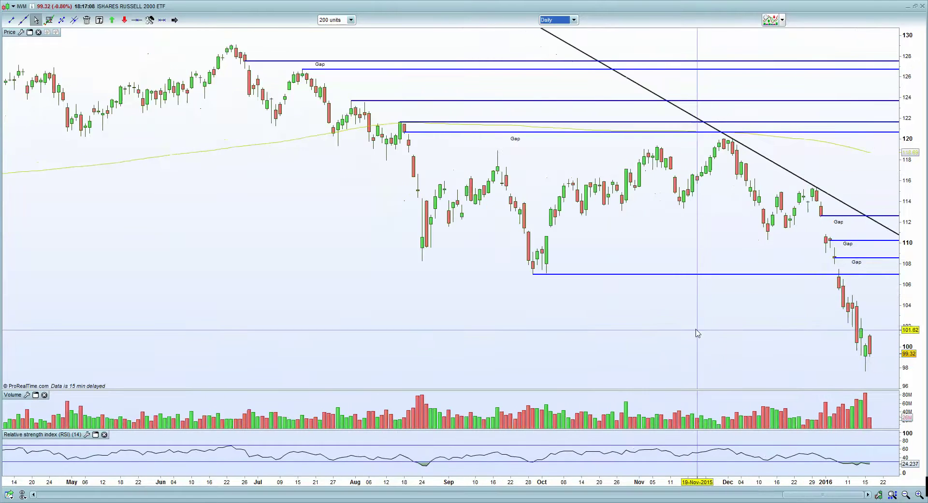
pyautogui.scroll(2, 697, 333)
pyautogui.scroll(-3, 645, 315)
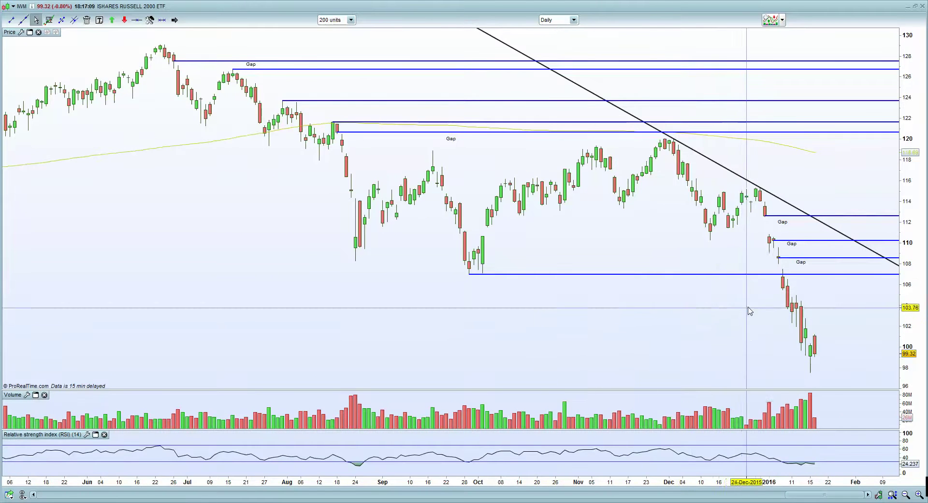
pyautogui.scroll(-1, 739, 305)
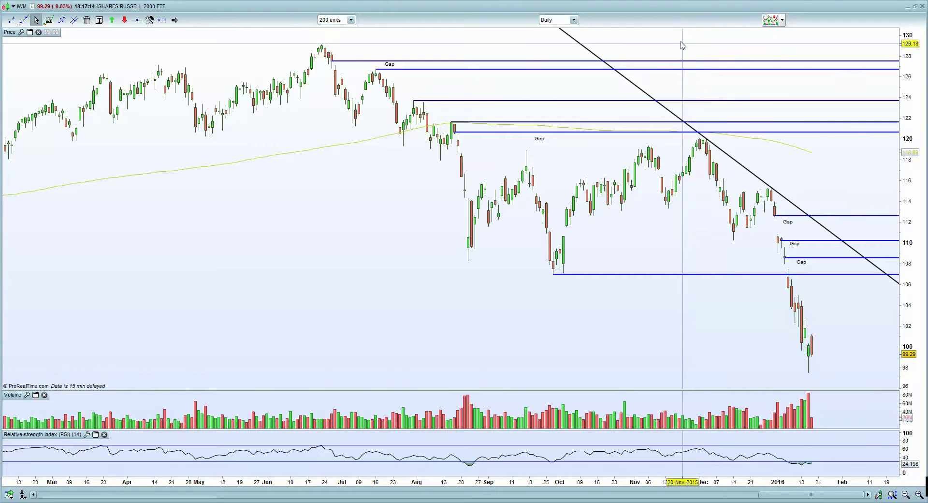
# Switch the iShares Russell 2000 ETF chart to the 1-hour timeframe and look closer at the mid-January pattern lines
pyautogui.click(558, 20)
pyautogui.click(558, 131)
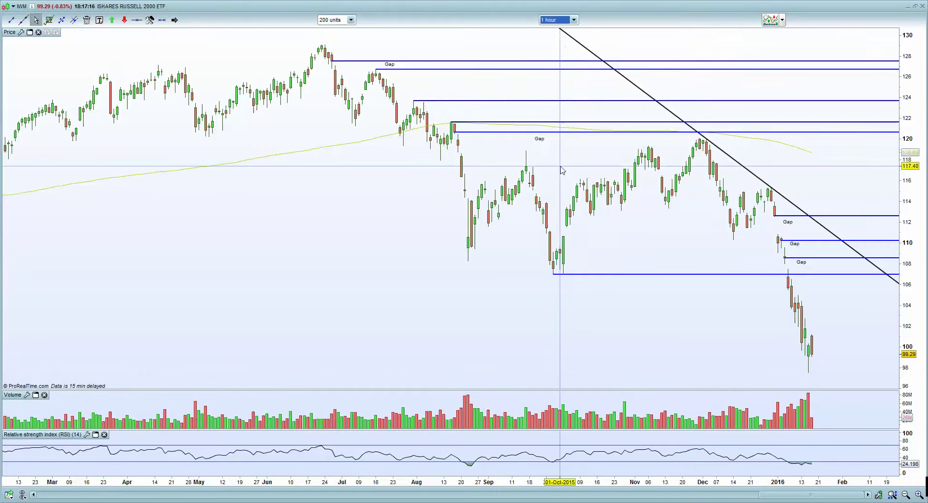
pyautogui.scroll(1, 374, 261)
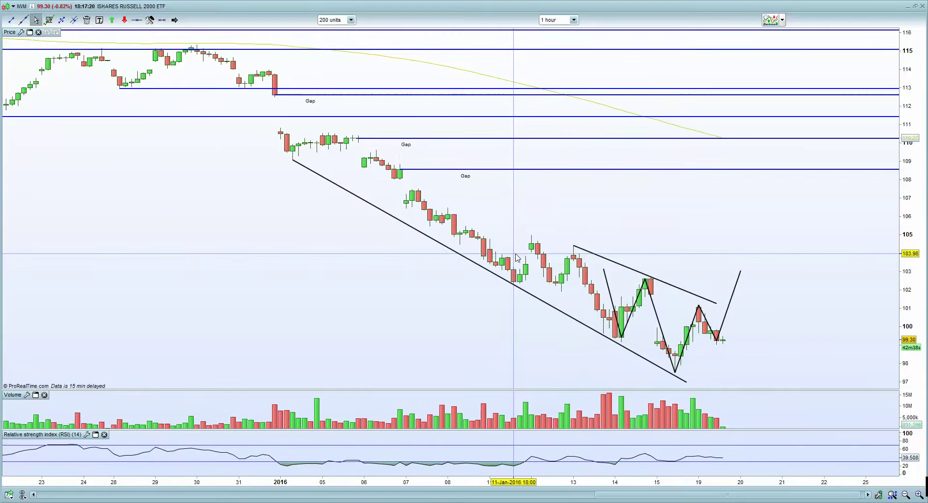
pyautogui.scroll(2, 595, 237)
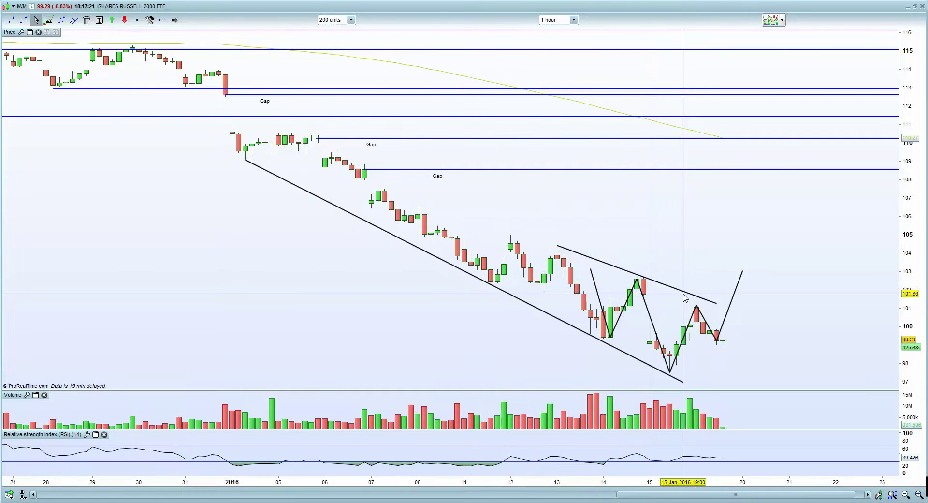
# Change the line style of the short descending trendline starting at the 13 January high to dashed
pyautogui.rightClick(576, 262)
pyautogui.click(604, 262)
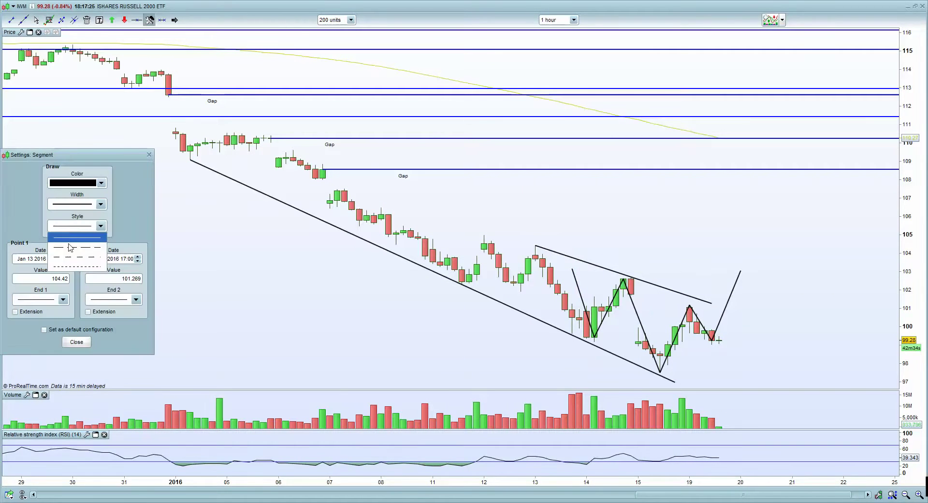
pyautogui.click(77, 342)
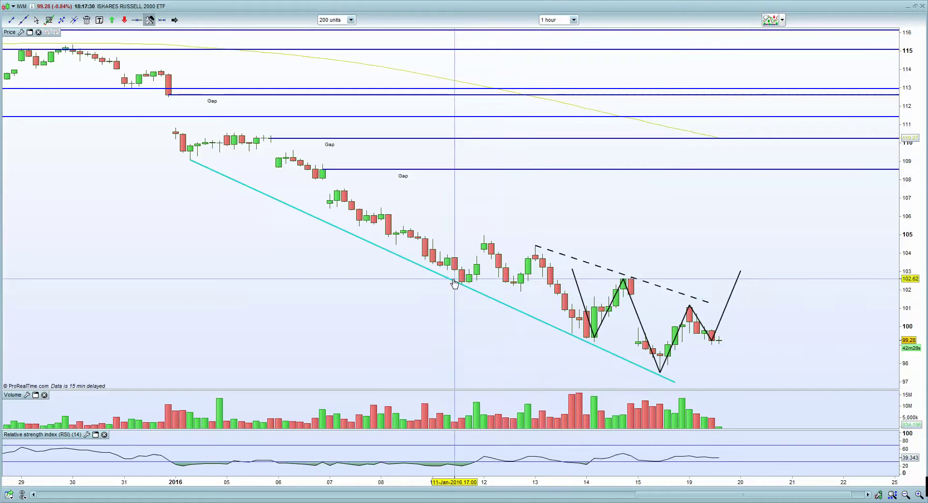
# Switch the iShares Russell 2000 ETF chart to the 10-minute timeframe and examine the gap left on 15 January
pyautogui.click(573, 20)
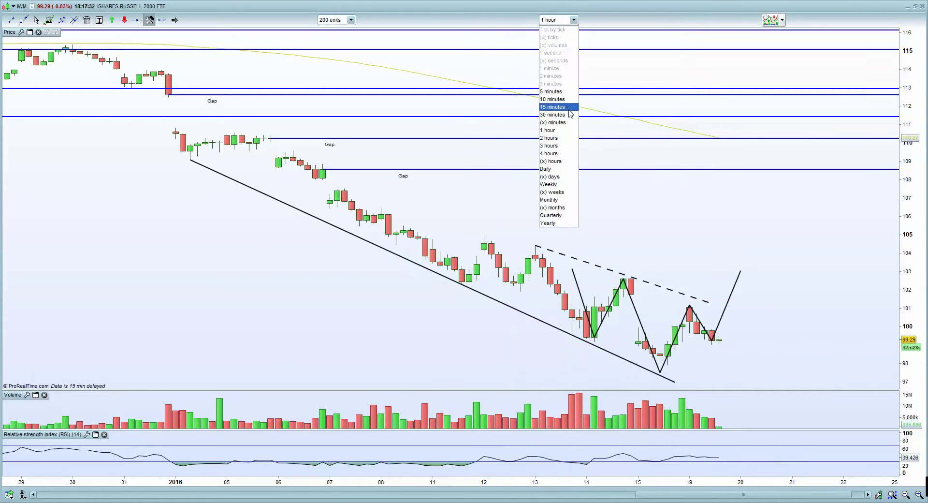
pyautogui.click(567, 100)
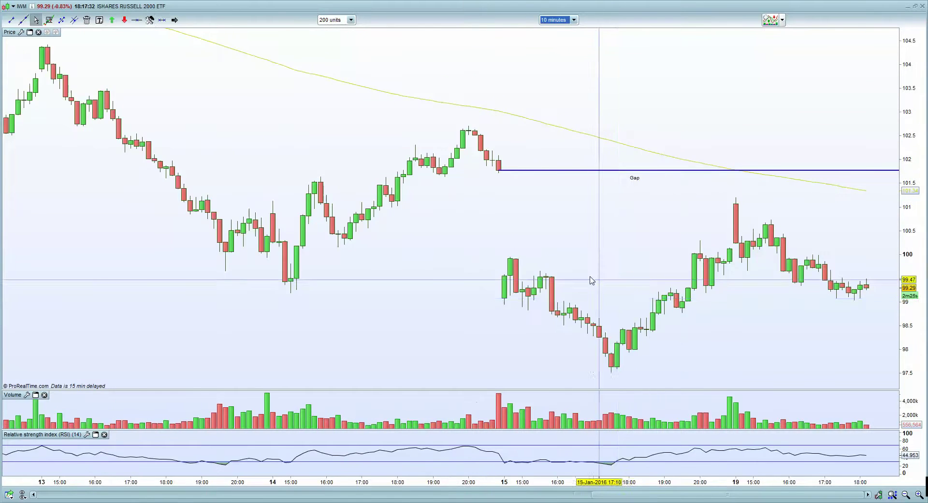
pyautogui.scroll(-5, 591, 279)
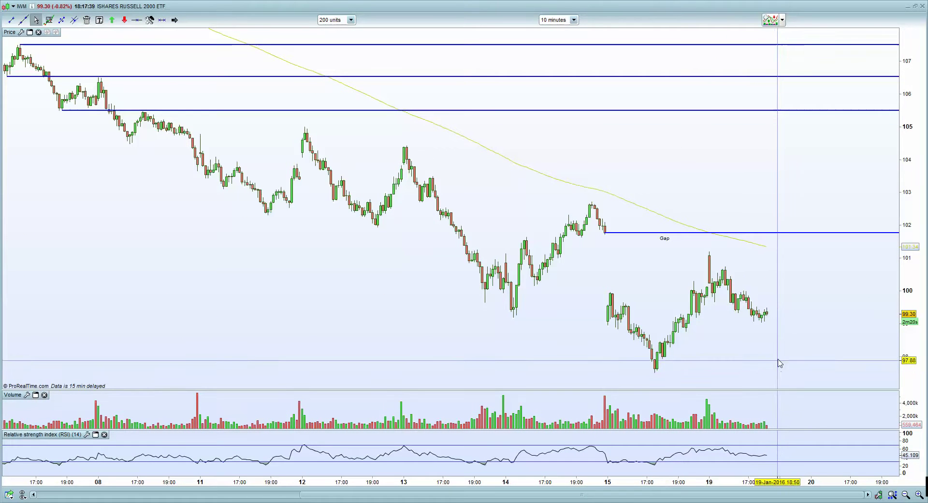
pyautogui.scroll(2, 653, 294)
pyautogui.scroll(2, 604, 290)
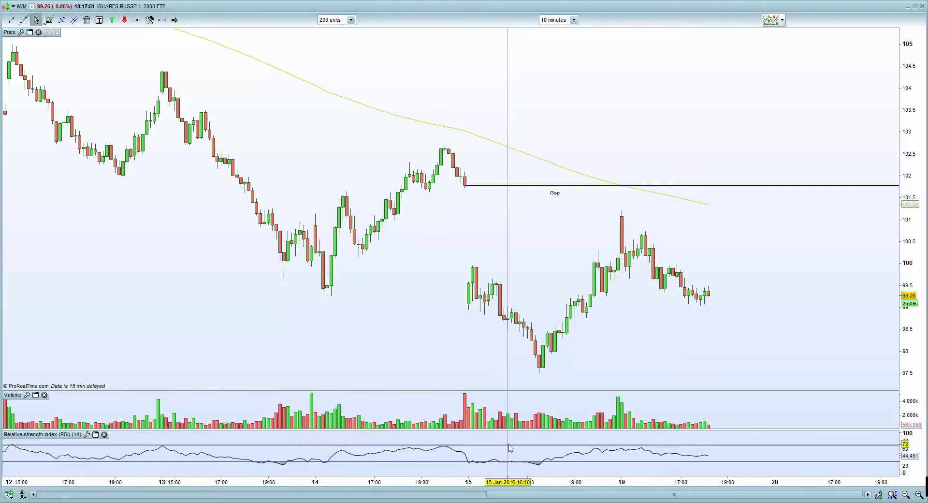
# Open the Copper Full0316 Future 1-hour chart and examine price action since early January around its support line
pyautogui.click(518, 502)
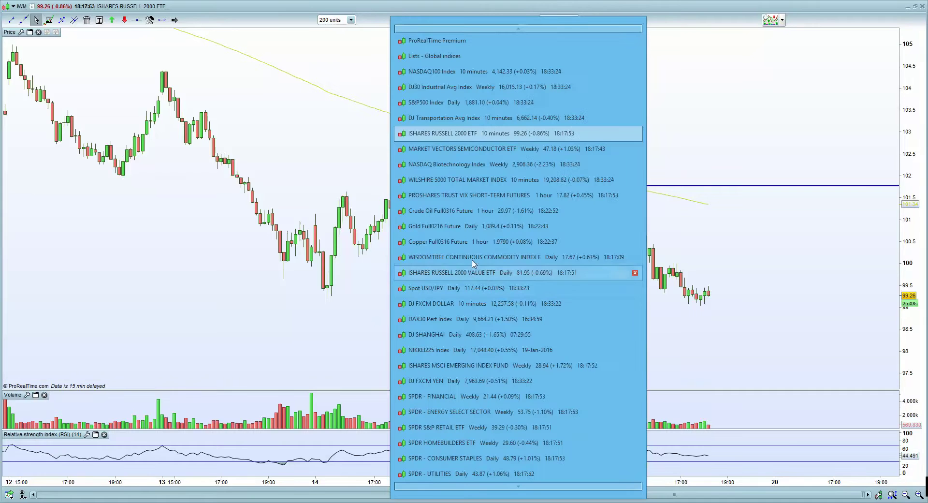
pyautogui.click(487, 243)
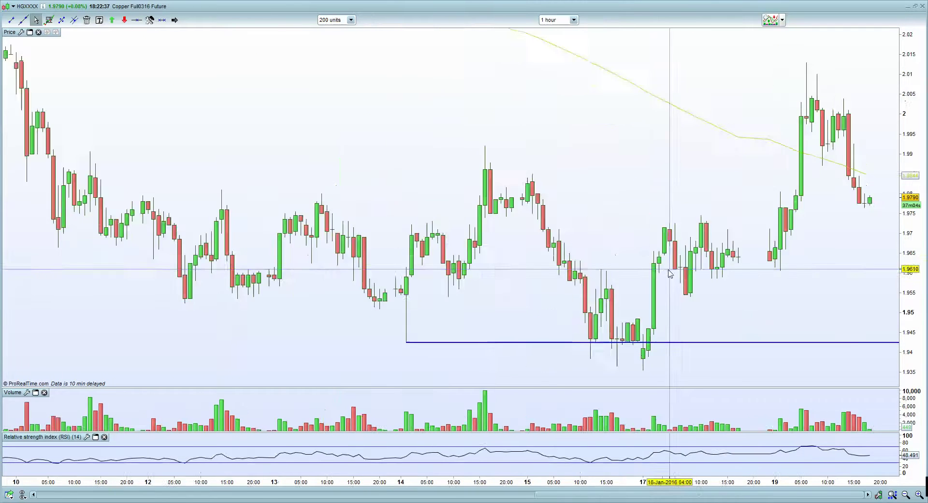
pyautogui.scroll(-2, 566, 96)
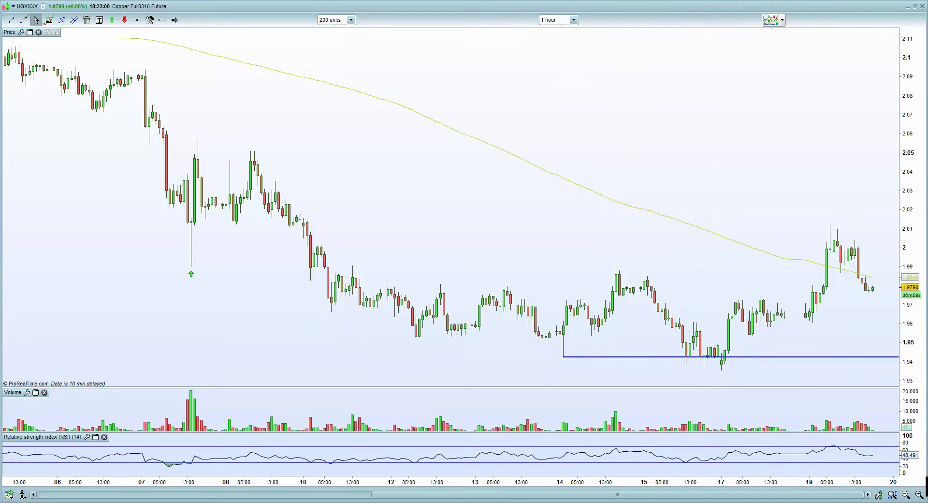
# Open the S&P500 Index chart and switch it to the 1-hour timeframe to examine the two descending January trendlines
pyautogui.moveTo(518, 502)
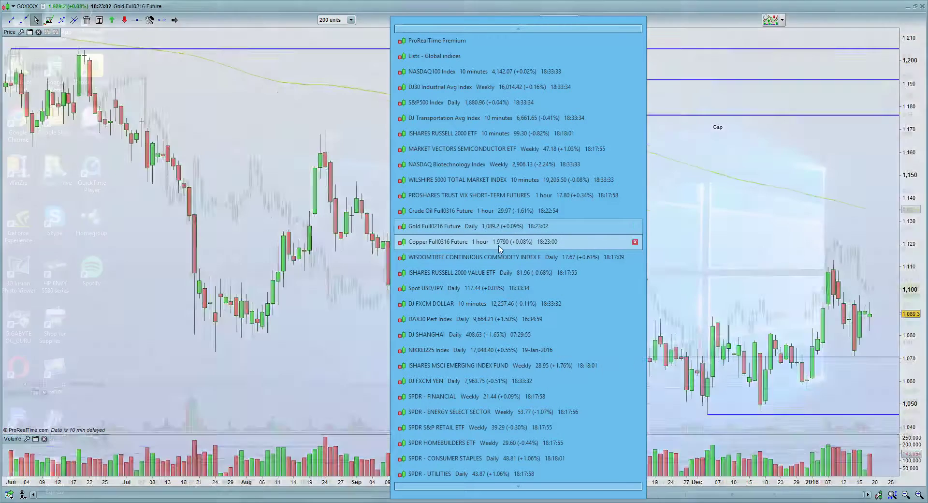
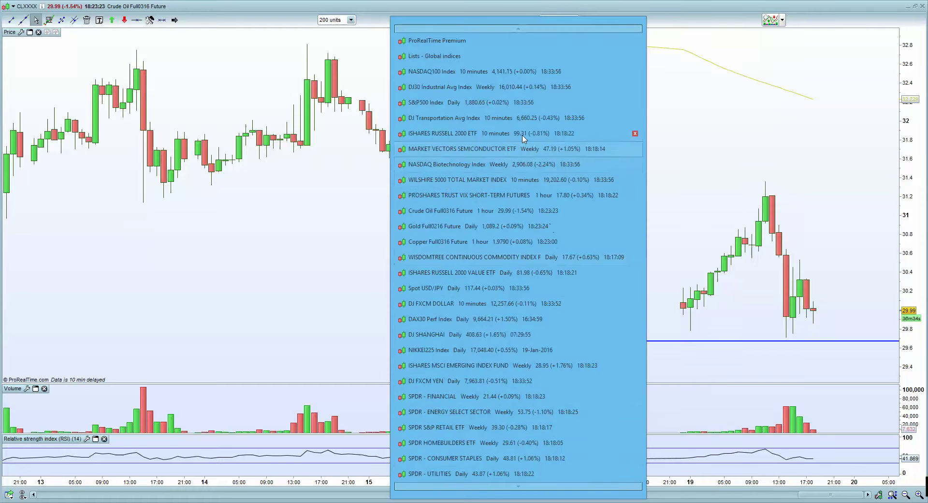
pyautogui.click(536, 102)
pyautogui.scroll(2, 535, 271)
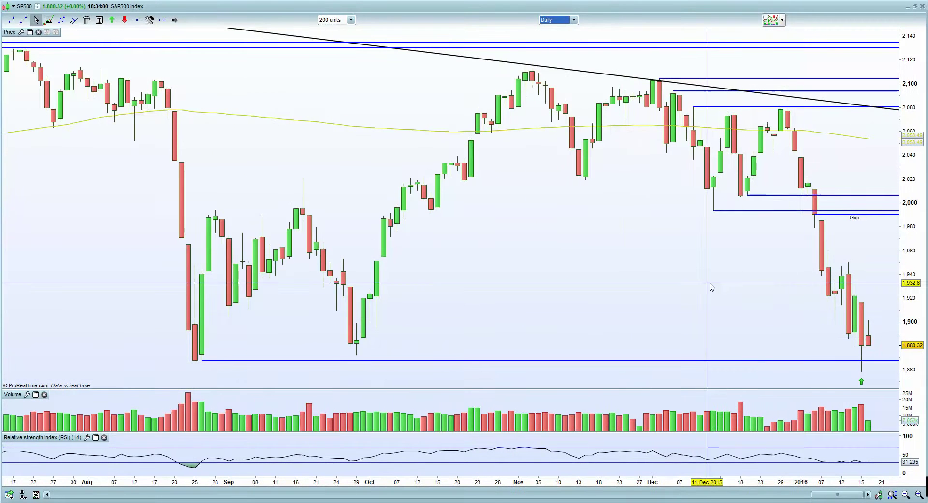
pyautogui.click(558, 21)
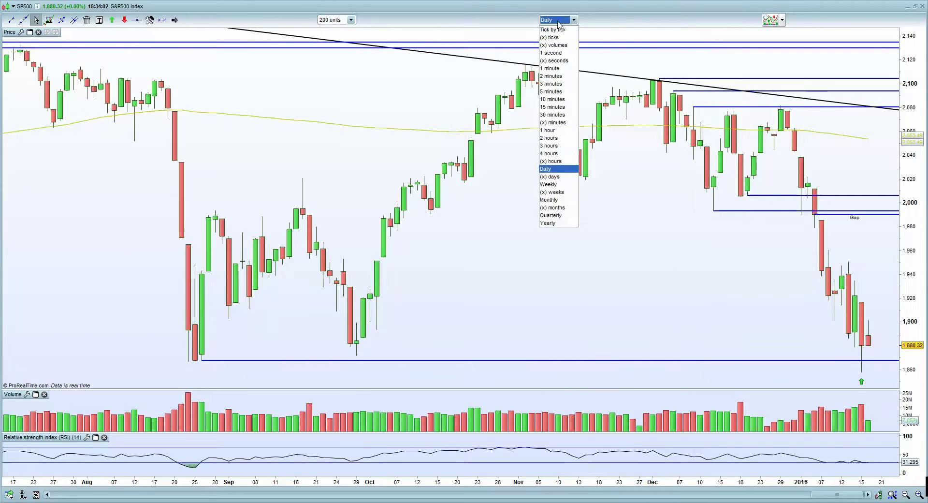
pyautogui.click(549, 130)
pyautogui.rightClick(690, 352)
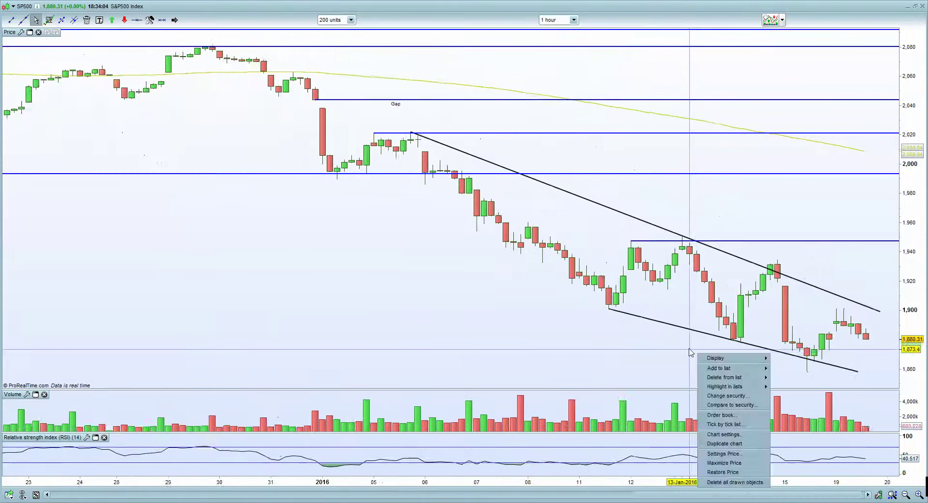
pyautogui.moveTo(690, 352); pyautogui.dragTo(458, 156)
# Switch the S&P500 Index chart to the 10-minute timeframe and examine the head-and-shoulders pattern, dashed neckline and gaps
pyautogui.click(566, 21)
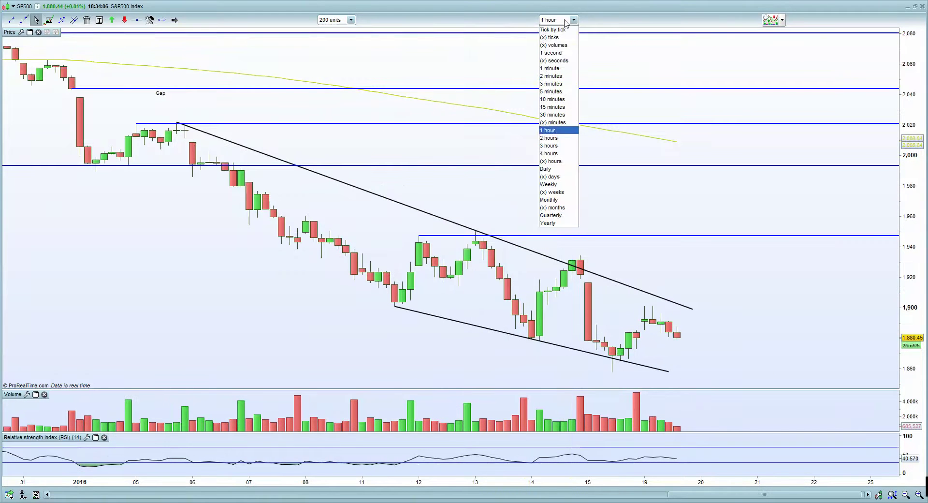
pyautogui.click(570, 134)
pyautogui.click(561, 22)
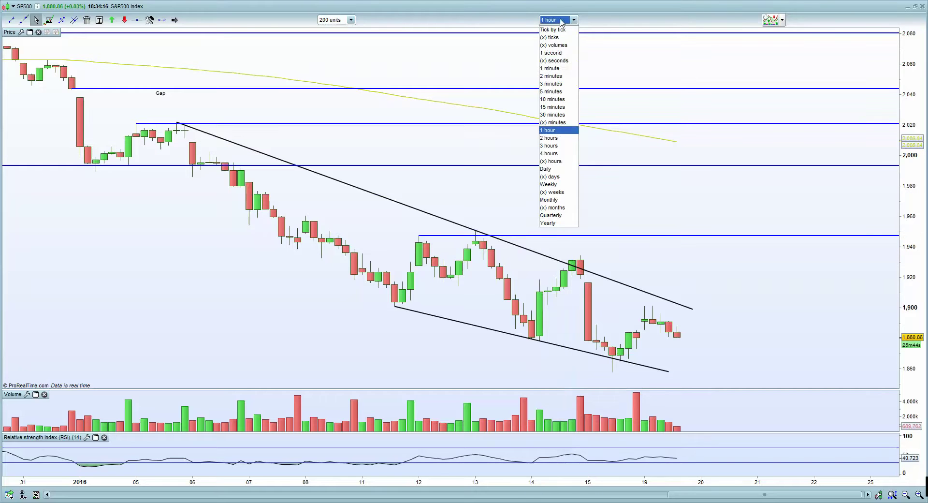
pyautogui.click(555, 99)
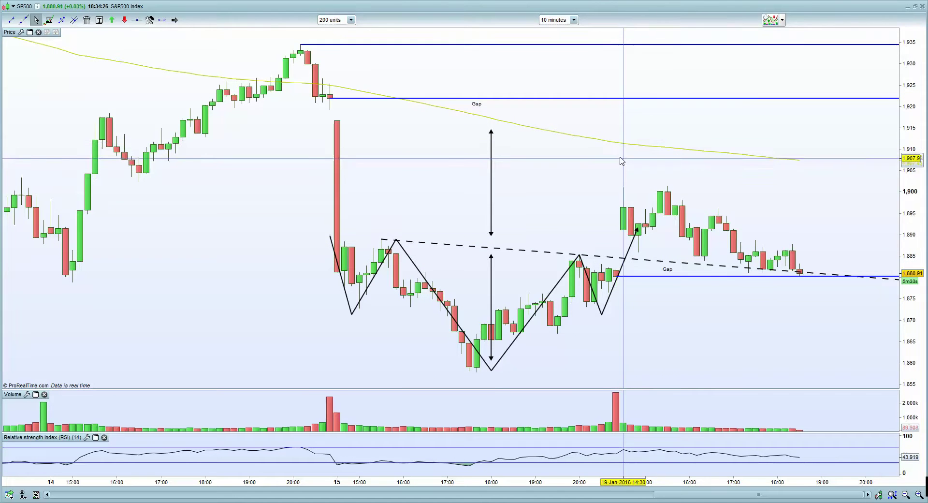
pyautogui.moveTo(620, 152)
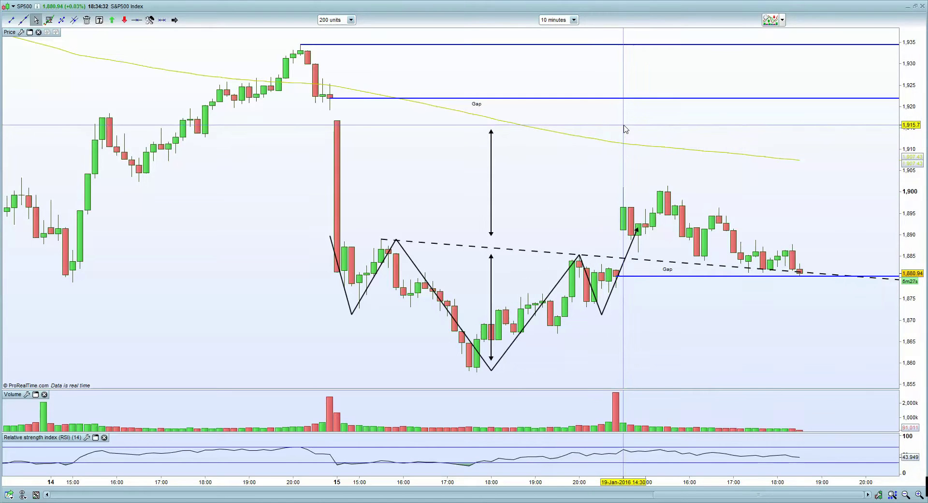
pyautogui.moveTo(624, 125)
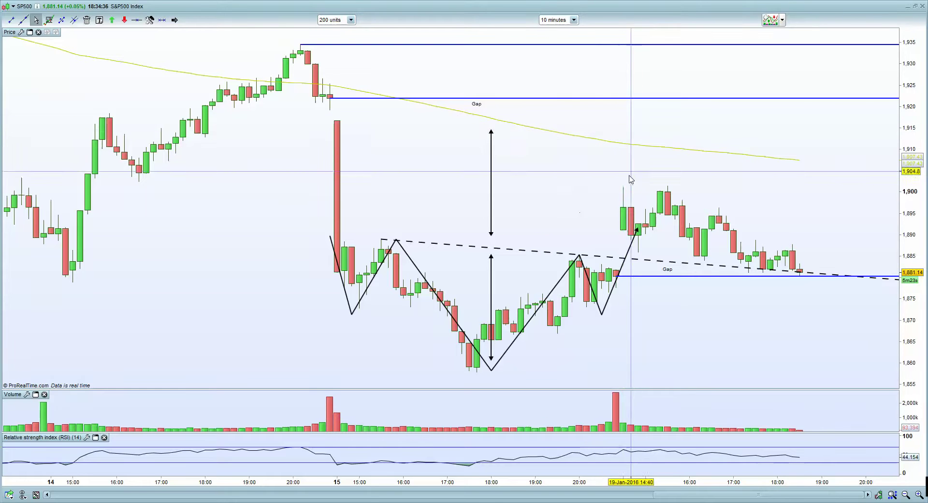
# Open the DJ FXCM Dollar 10-minute chart and delete the two rising black trendlines starting on 15 January
pyautogui.moveTo(518, 502)
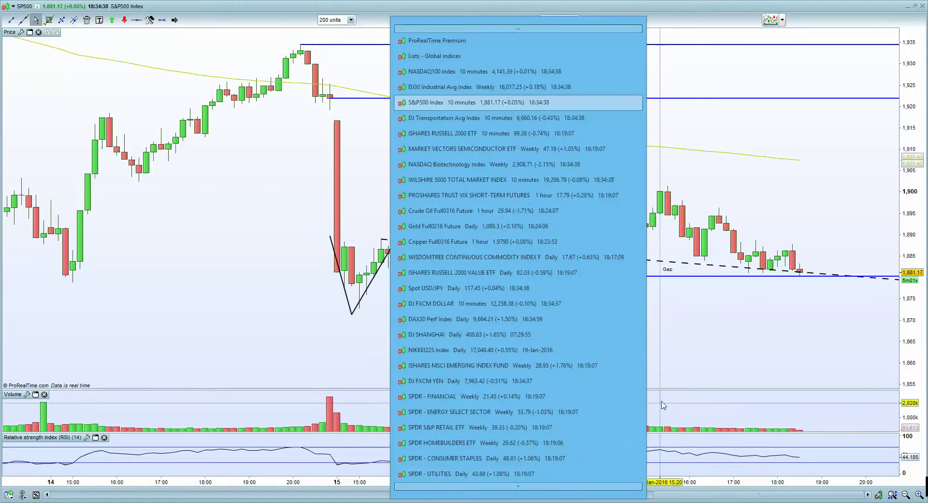
pyautogui.click(556, 303)
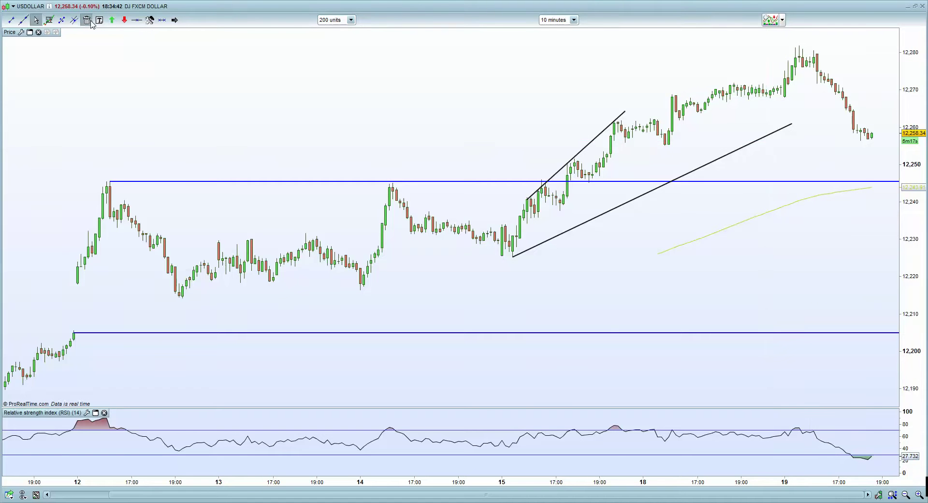
# Switch the DJ FXCM Dollar chart to the daily timeframe and examine its horizontal levels and long rising trendline
pyautogui.click(559, 20)
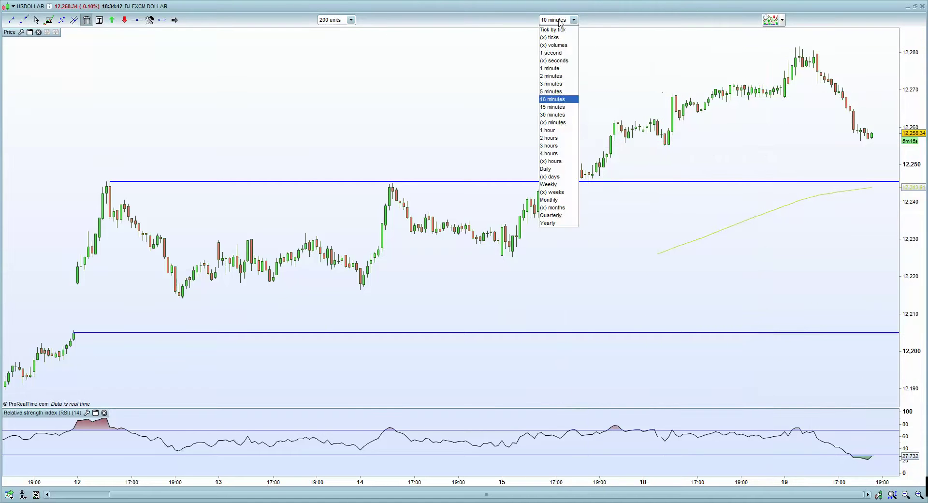
pyautogui.click(547, 169)
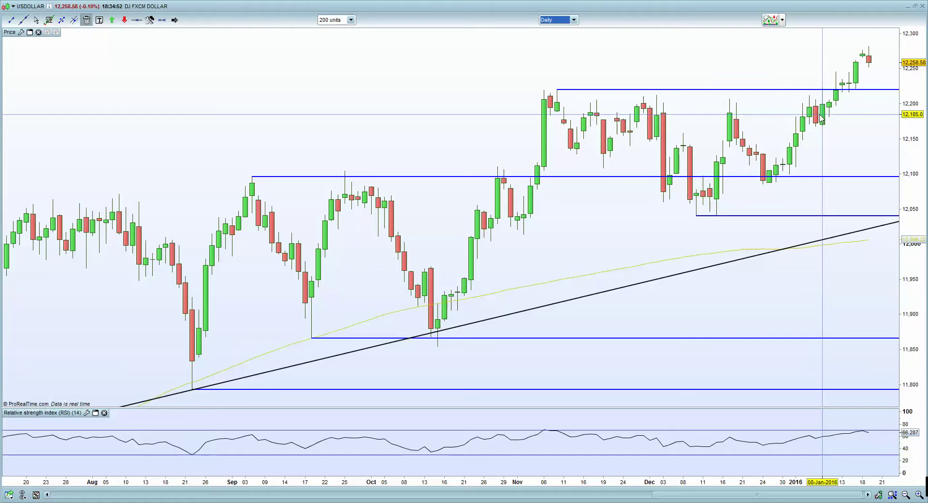
pyautogui.scroll(-2, 593, 149)
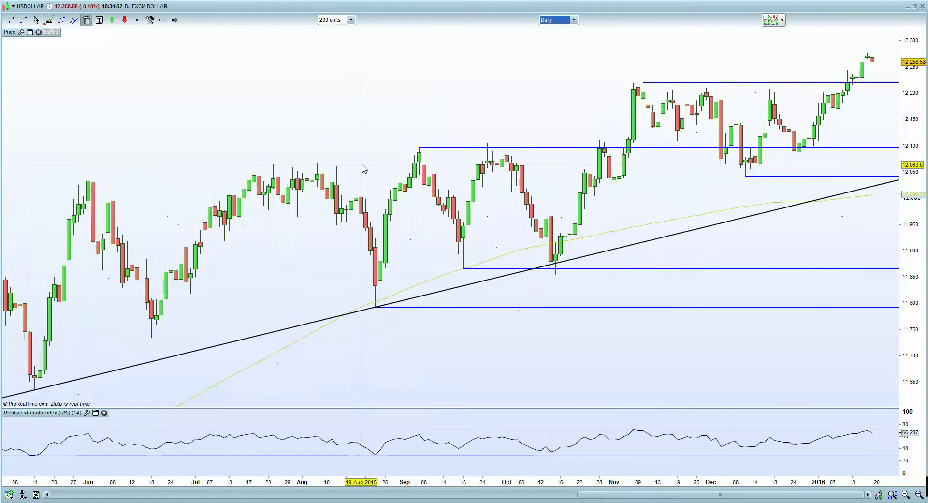
pyautogui.scroll(1, 373, 166)
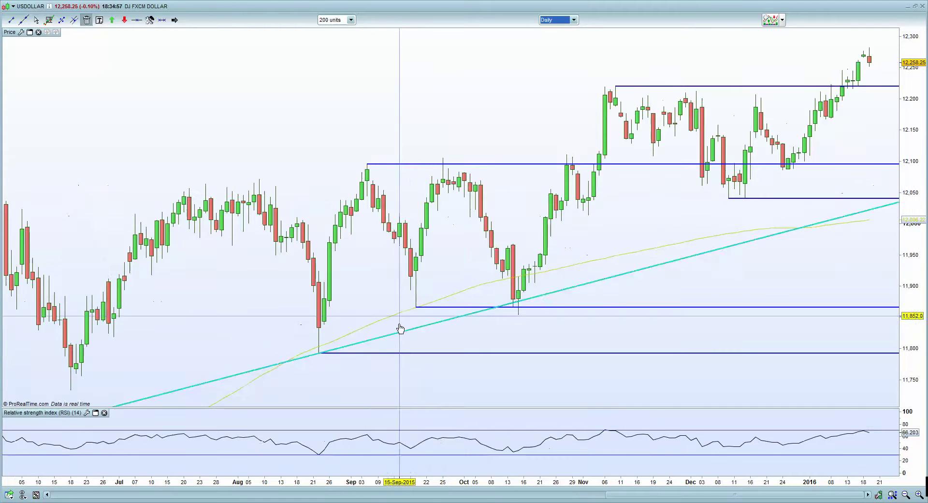
# View the DJ Shanghai daily chart and the Nikkei225 Index daily chart to examine price against their lower support and gap lines
pyautogui.click(518, 502)
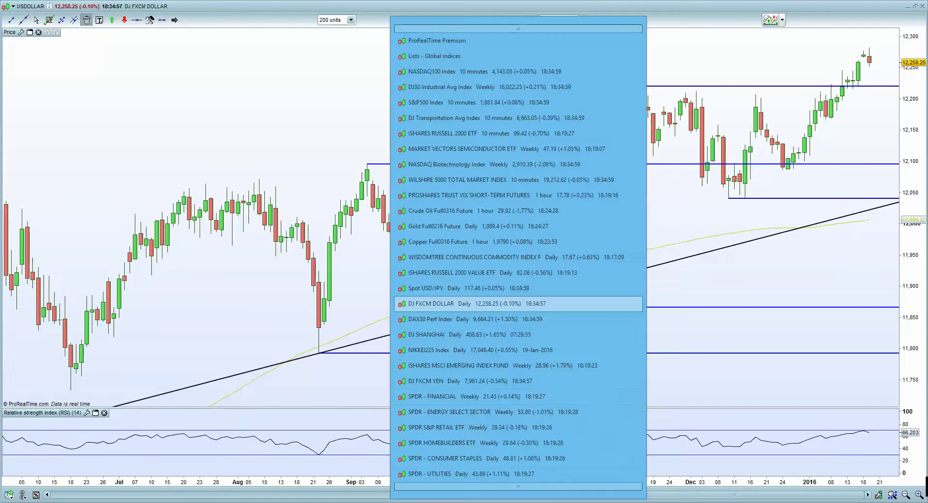
pyautogui.click(529, 334)
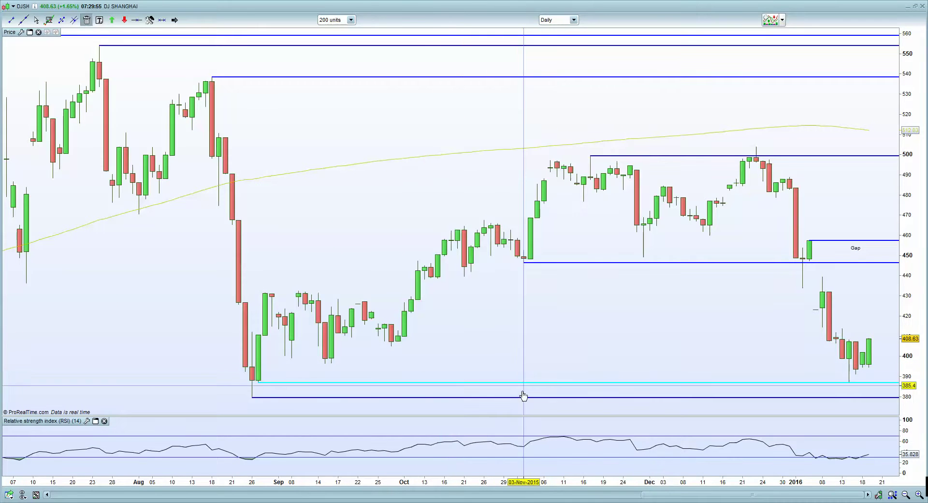
pyautogui.click(518, 502)
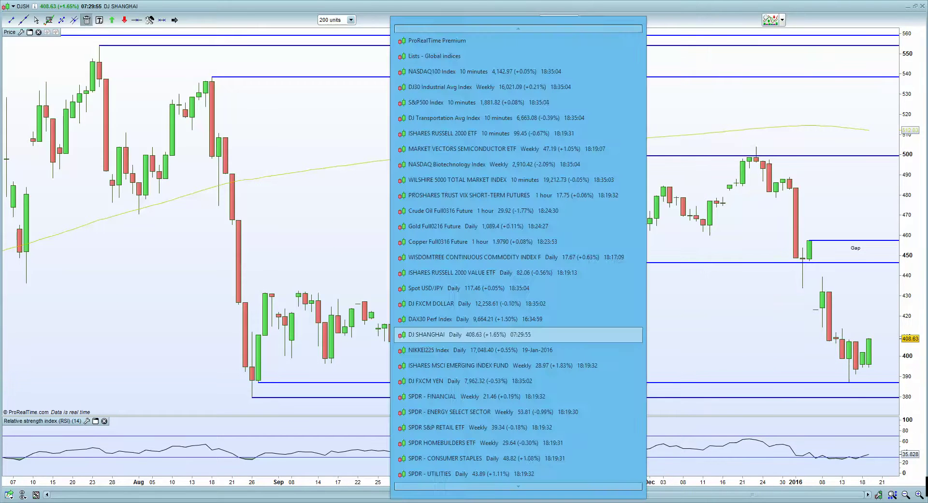
pyautogui.click(502, 353)
pyautogui.scroll(2, 506, 360)
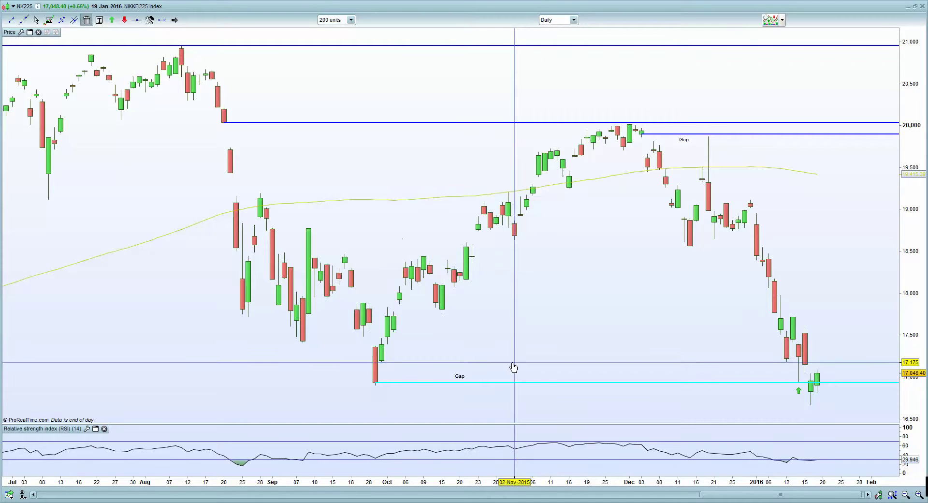
pyautogui.scroll(1, 559, 278)
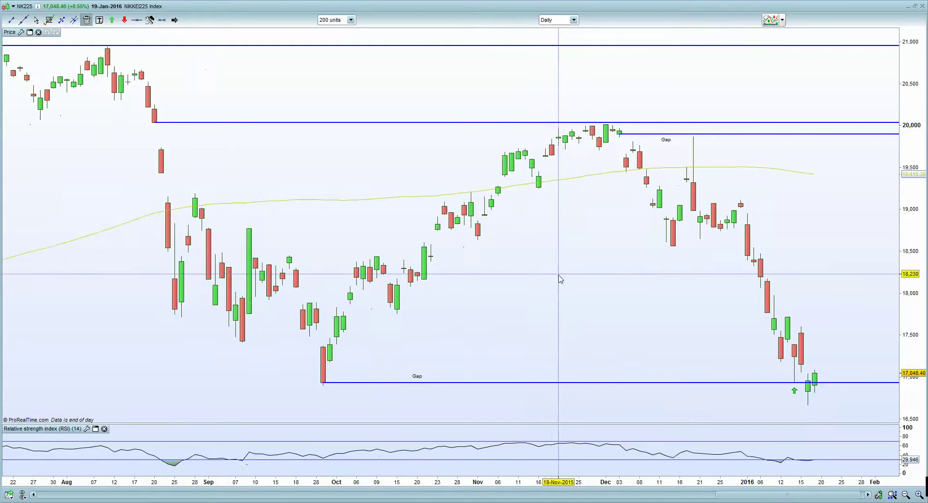
# Open the Spot USD/JPY daily chart and examine its horizontal support and resistance lines back to late 2014
pyautogui.moveTo(513, 502)
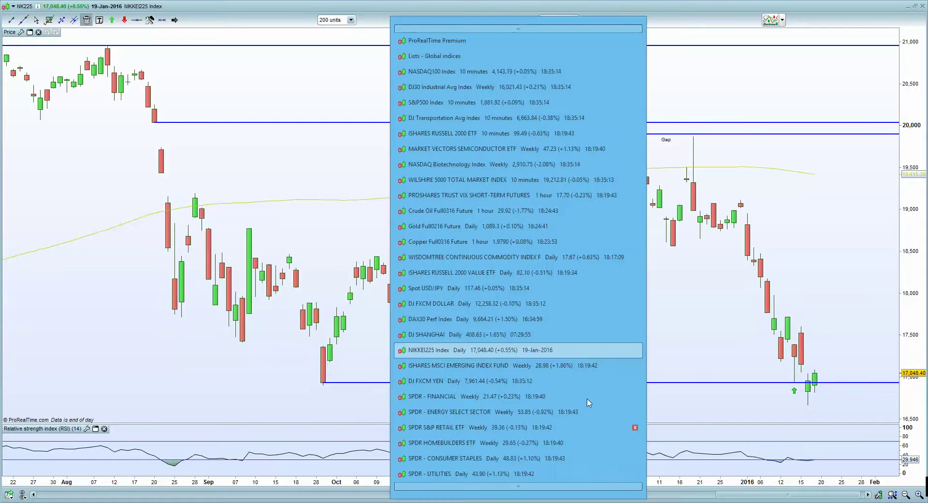
pyautogui.click(580, 288)
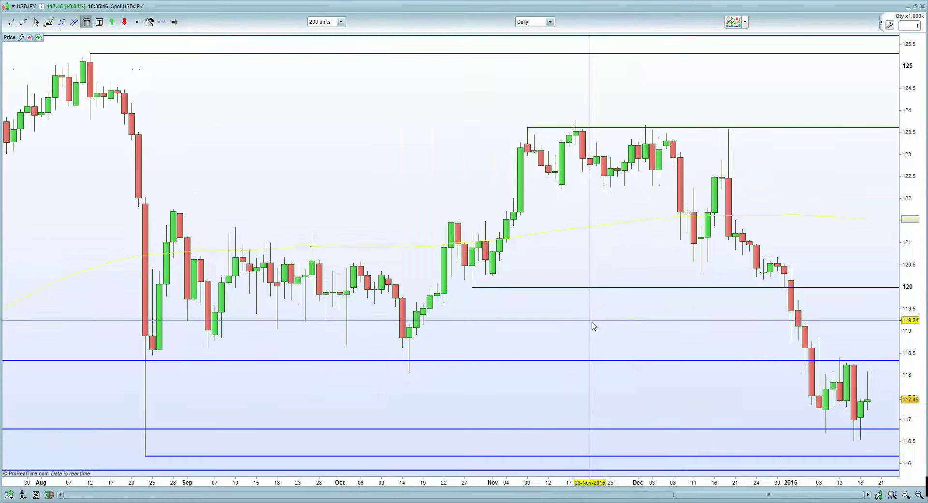
pyautogui.scroll(-3, 612, 303)
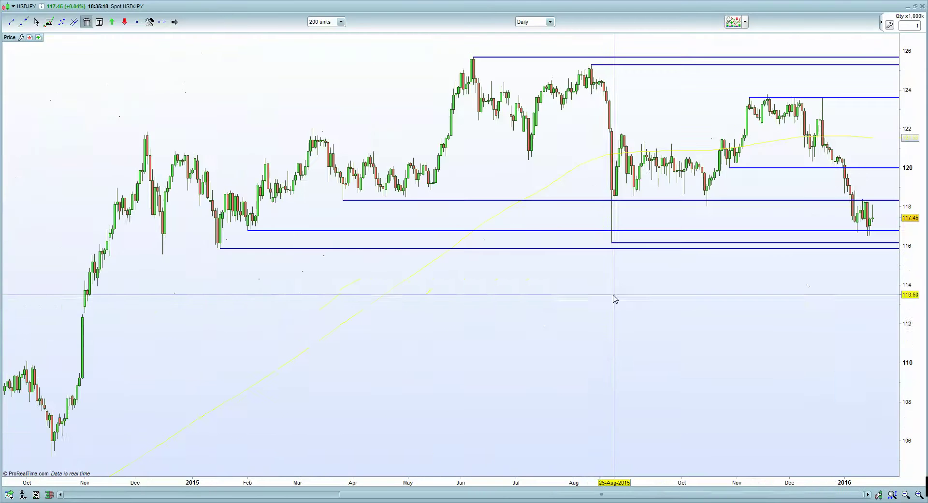
pyautogui.scroll(2, 601, 349)
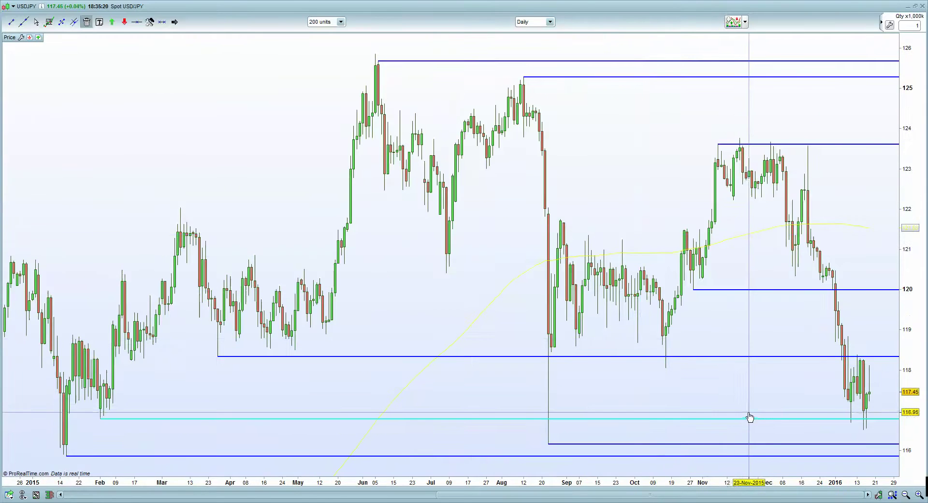
pyautogui.scroll(2, 629, 228)
# Switch the Spot USD/JPY chart to the 1-hour timeframe and examine price around the 117.25 line
pyautogui.click(531, 23)
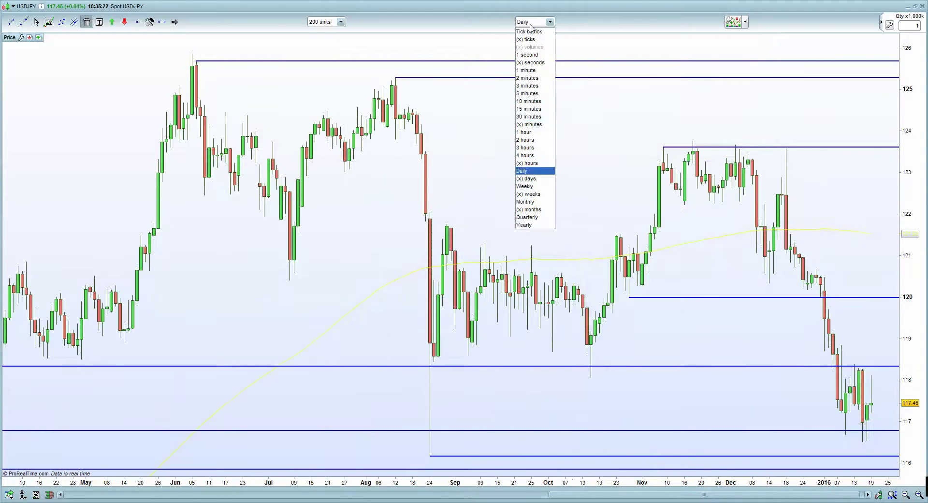
pyautogui.click(532, 132)
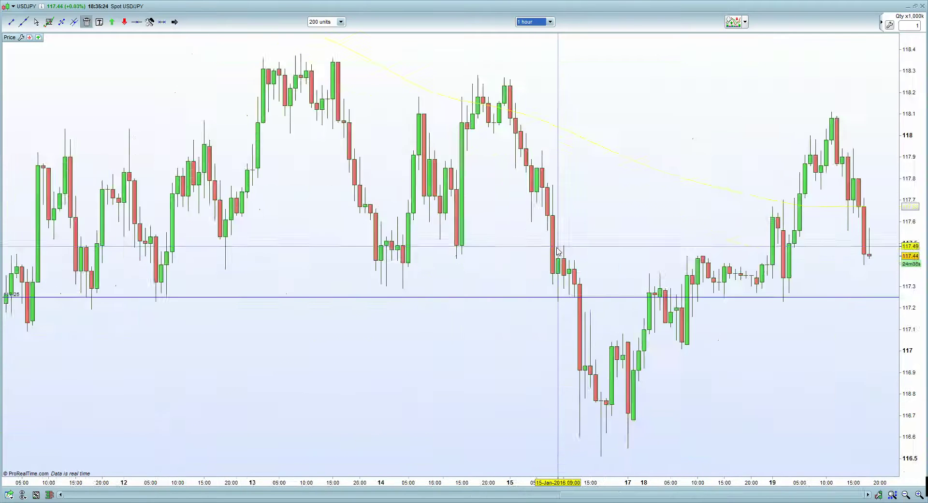
pyautogui.moveTo(518, 502)
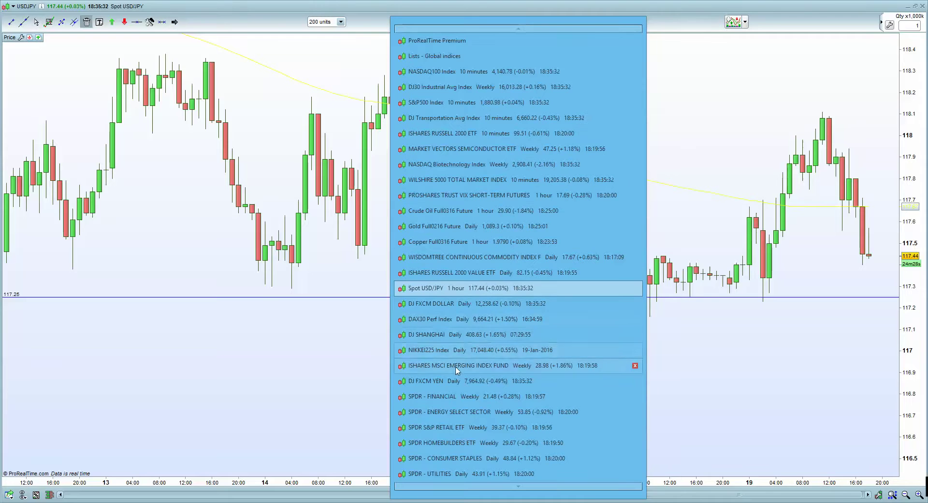
# Open the DJ FXCM Yen chart and switch it from the daily to the 1-hour timeframe
pyautogui.click(461, 384)
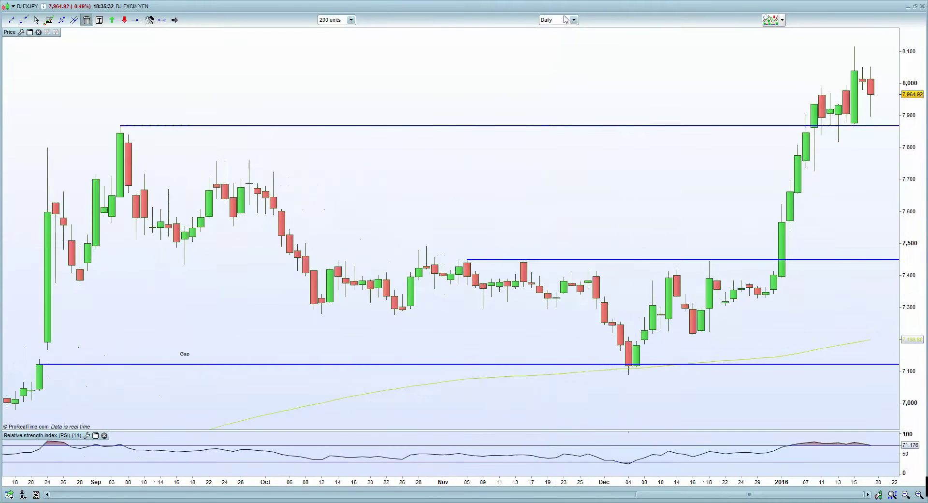
pyautogui.click(552, 20)
pyautogui.click(550, 124)
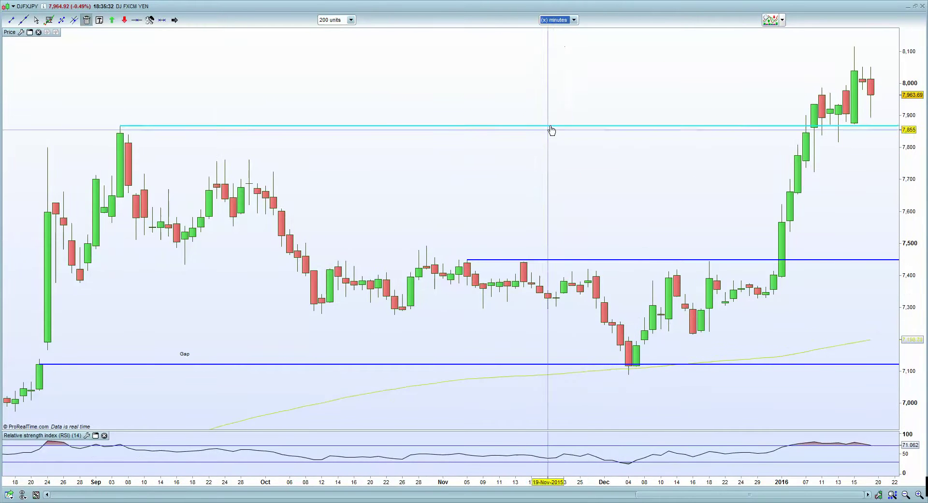
pyautogui.click(571, 21)
pyautogui.click(569, 130)
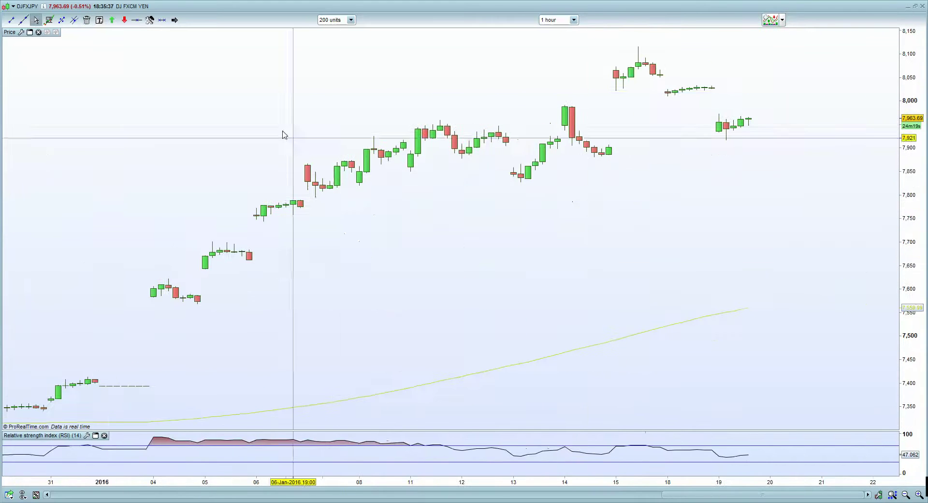
# Draw a rising neckline from the 13 January low at about 7,828 and a head-and-shoulders zigzag above it ending in a drop to about 7,800
pyautogui.click(15, 22)
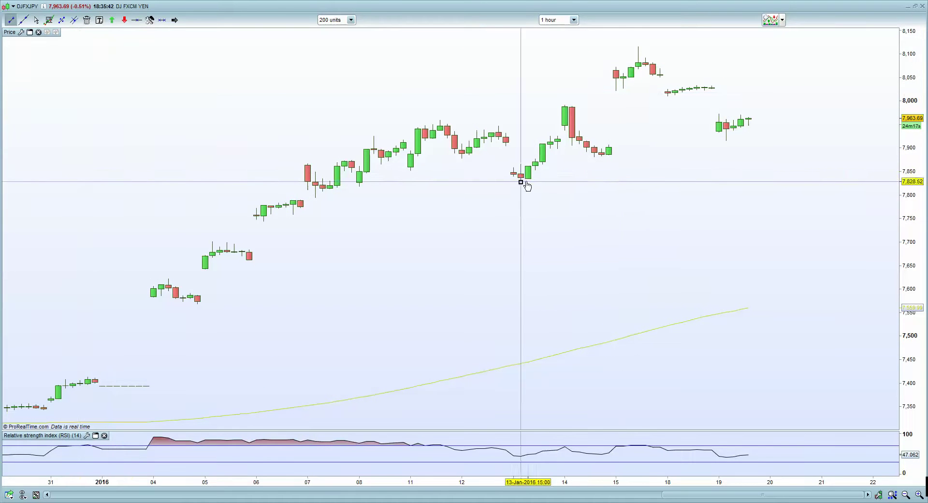
pyautogui.moveTo(521, 182); pyautogui.dragTo(853, 105)
pyautogui.moveTo(513, 173)
pyautogui.mouseDown()
pyautogui.moveTo(564, 104)
pyautogui.moveTo(587, 152)
pyautogui.moveTo(654, 68)
pyautogui.moveTo(678, 77)
pyautogui.moveTo(719, 128)
pyautogui.moveTo(735, 95)
pyautogui.moveTo(771, 117)
pyautogui.moveTo(777, 193)
pyautogui.mouseUp()
# Switch the DJ FXCM Yen chart to the 10-minute timeframe and examine its zigzag pattern, neckline and horizontal line near 7,900
pyautogui.click(561, 20)
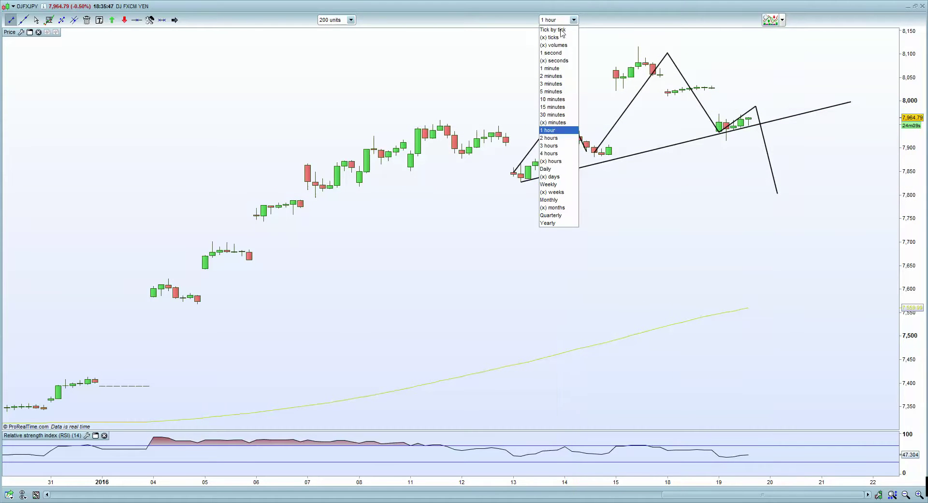
pyautogui.click(562, 99)
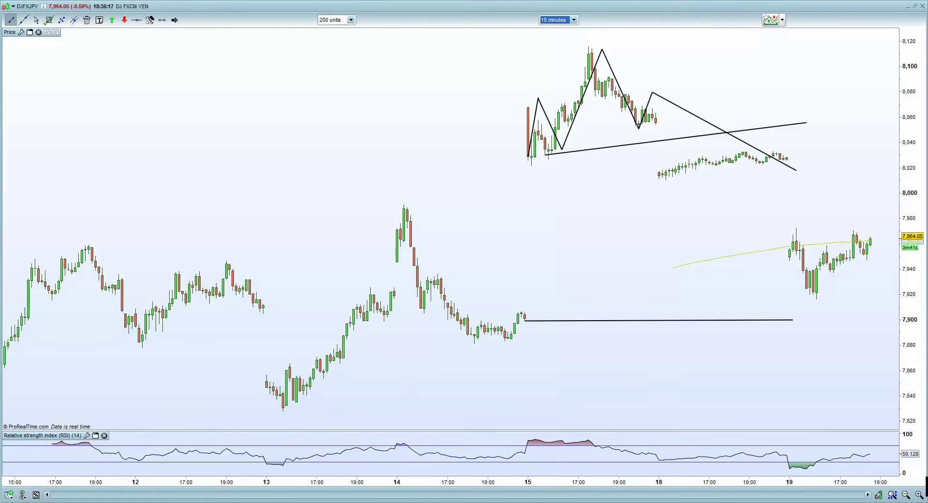
# Open the Market Vectors Semiconductor ETF weekly chart to examine price against its two horizontal support lines
pyautogui.click(518, 502)
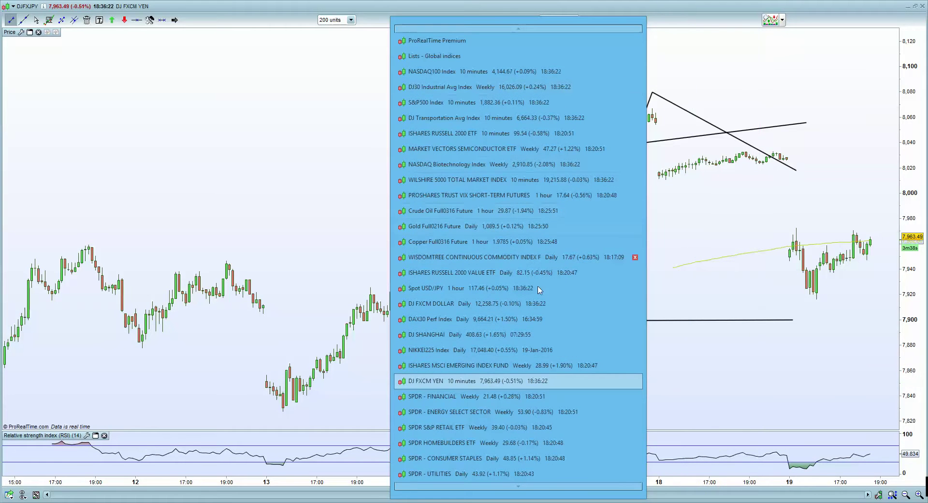
pyautogui.click(525, 427)
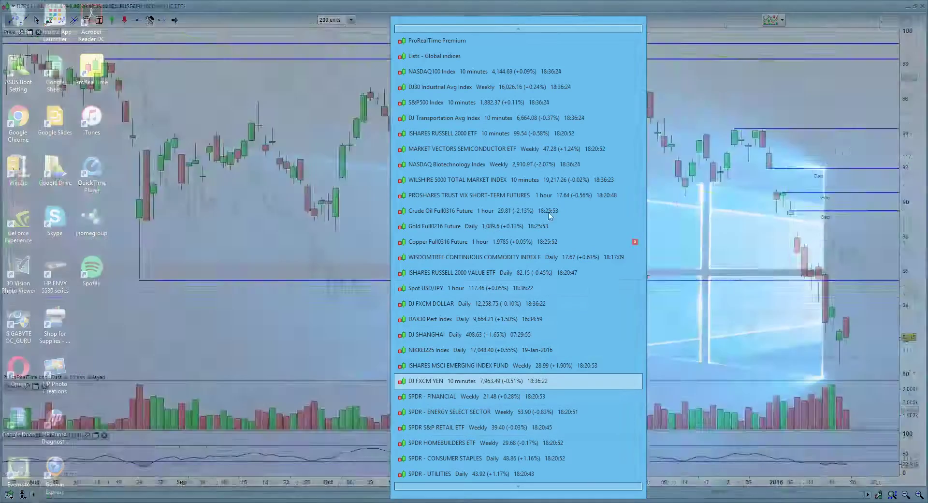
pyautogui.click(545, 195)
pyautogui.click(537, 148)
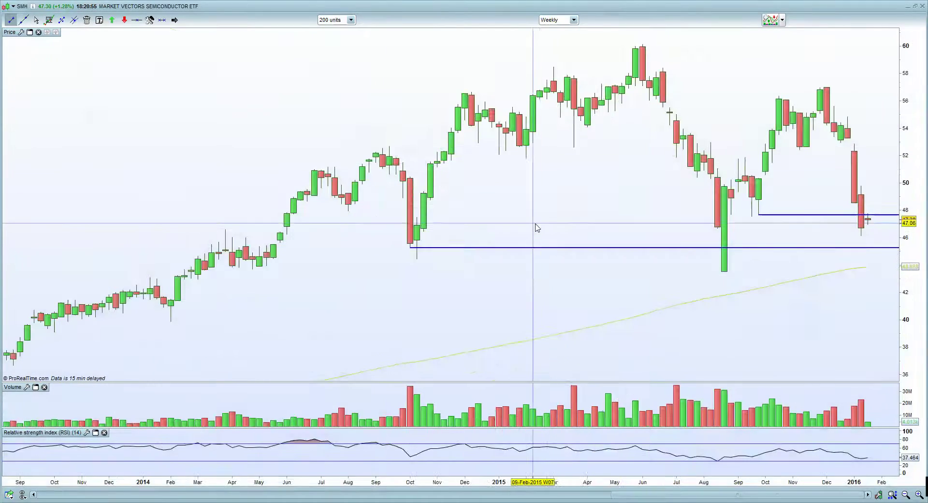